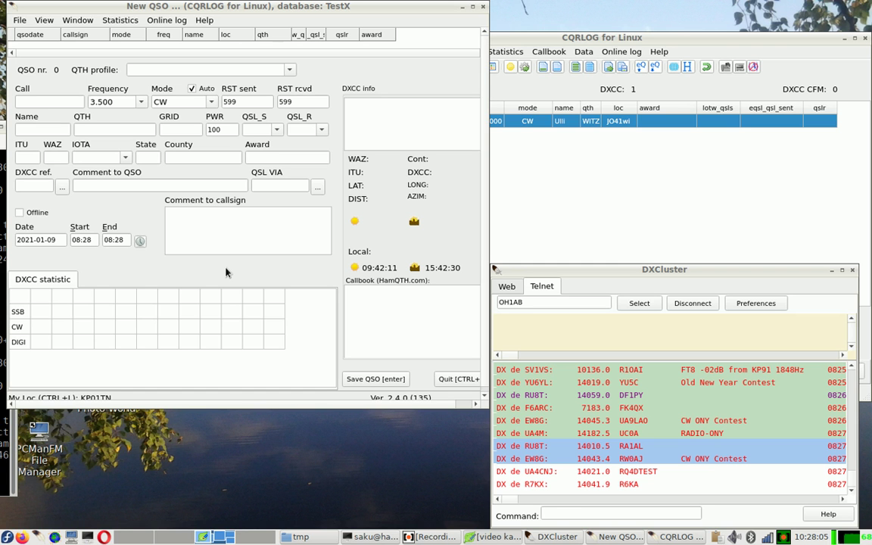
Open the Contest window and place it over the middle of the New QSO form.
click(78, 21)
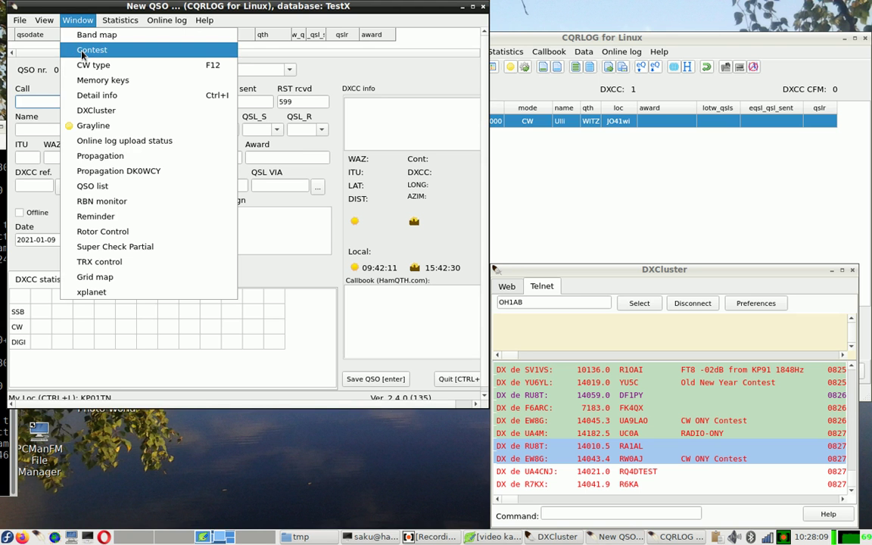
click(82, 52)
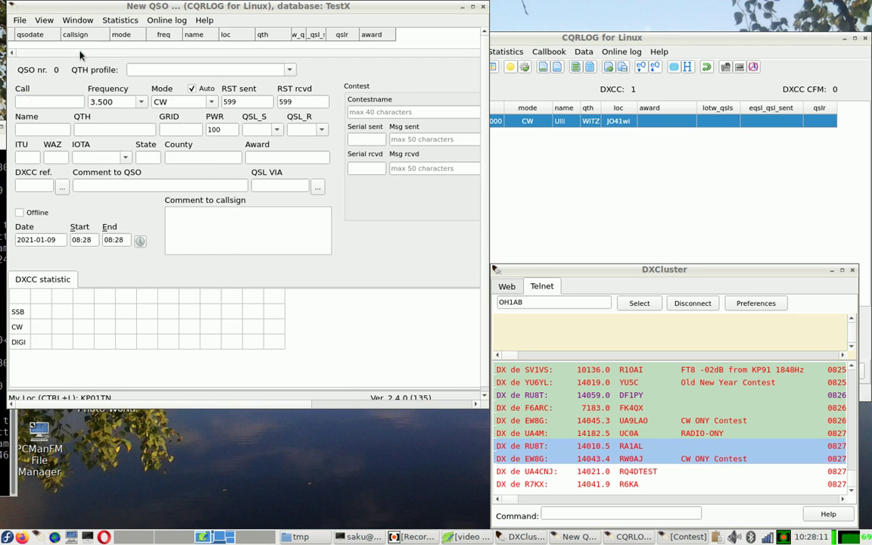
drag(19, 97, 396, 186)
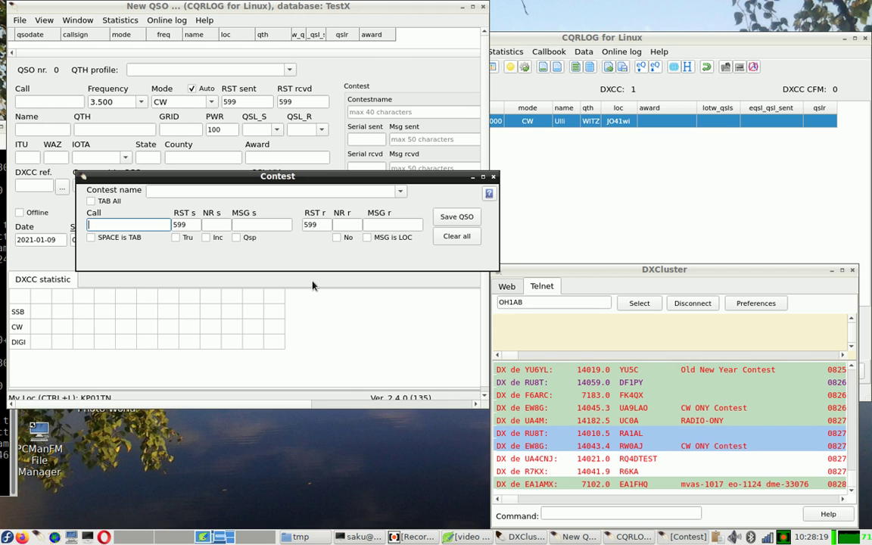
drag(337, 182, 328, 314)
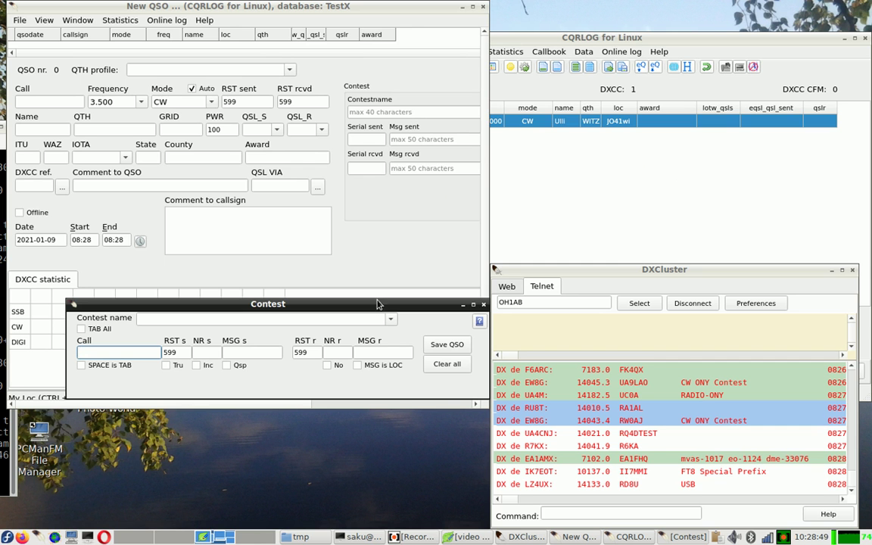
drag(376, 309, 387, 149)
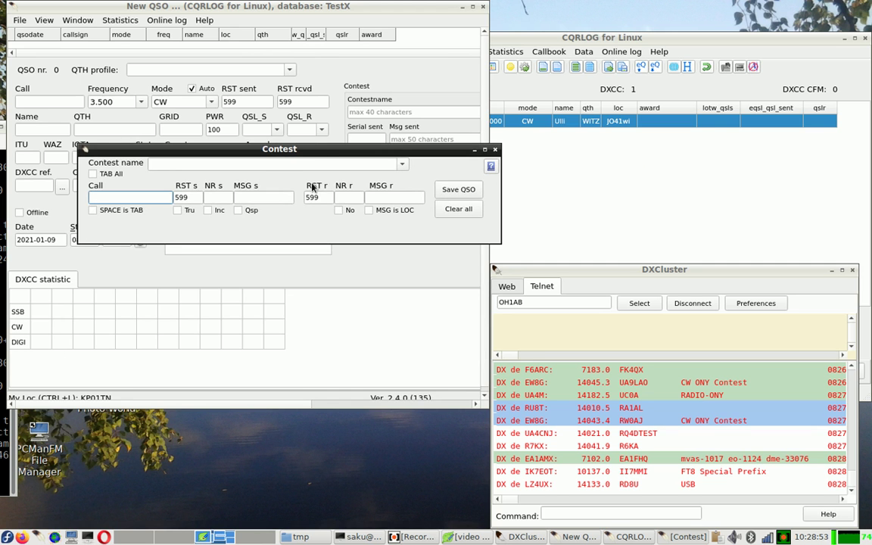
drag(325, 157, 323, 146)
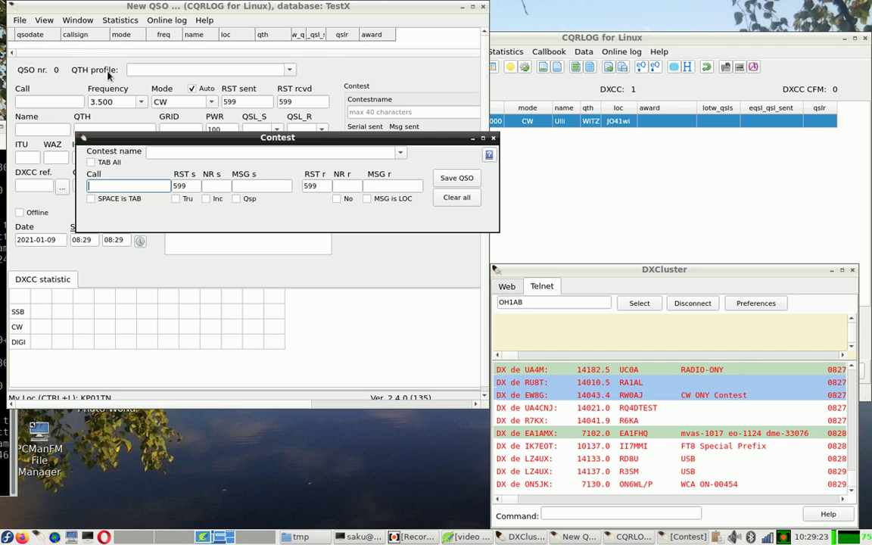
In the fldigi/wsjt interface preferences, enable the Call check under WB4 chk starts from.
click(22, 21)
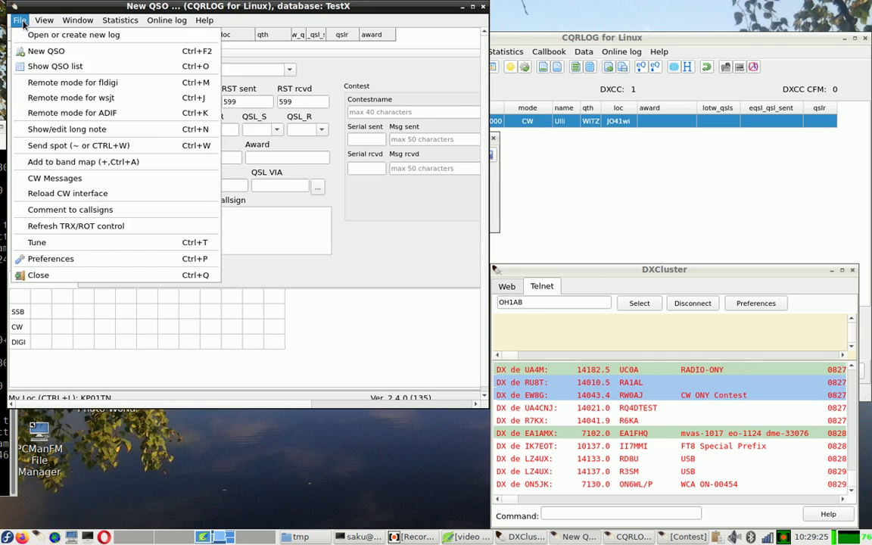
click(127, 260)
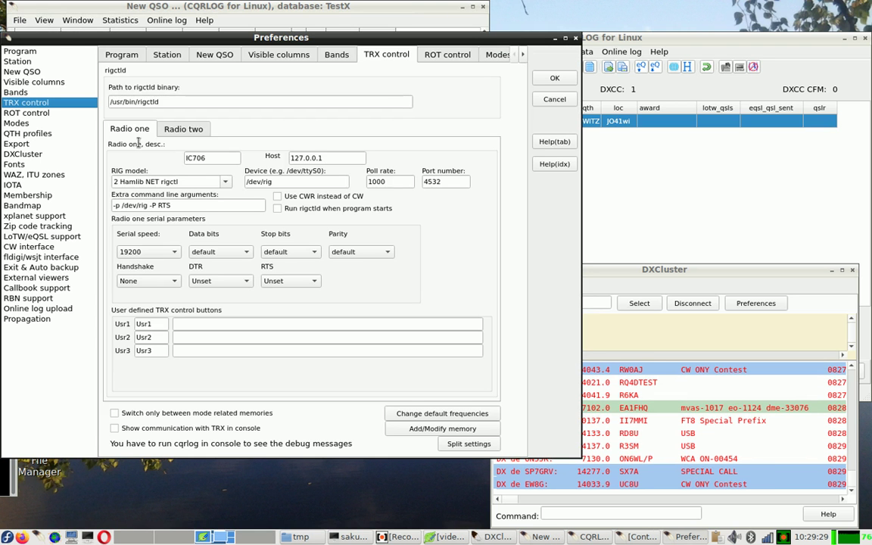
click(44, 258)
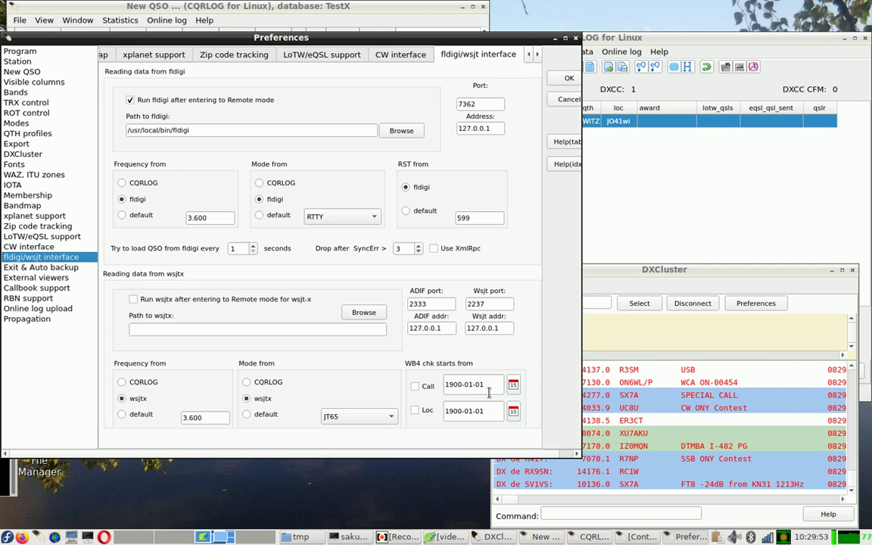
click(416, 391)
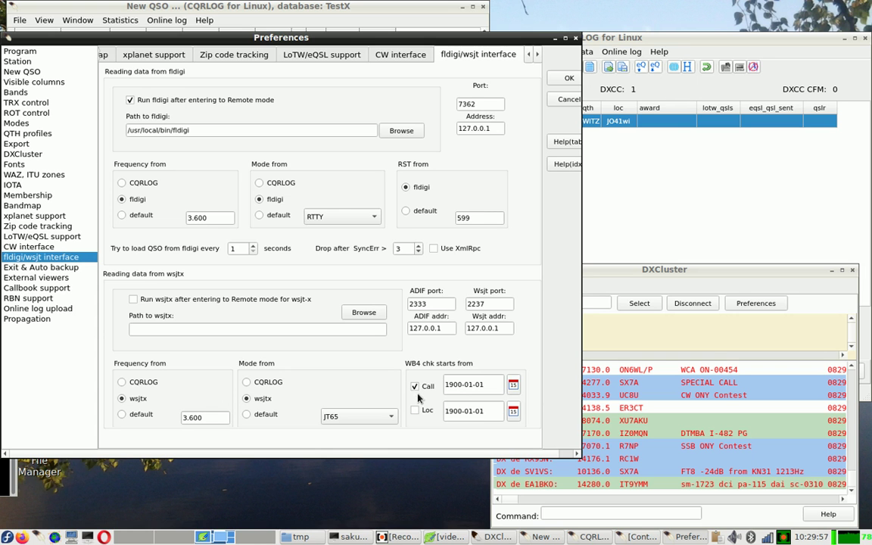
Set the Call start date of the WB4 check to 2021-01-02 and save the preferences.
click(514, 386)
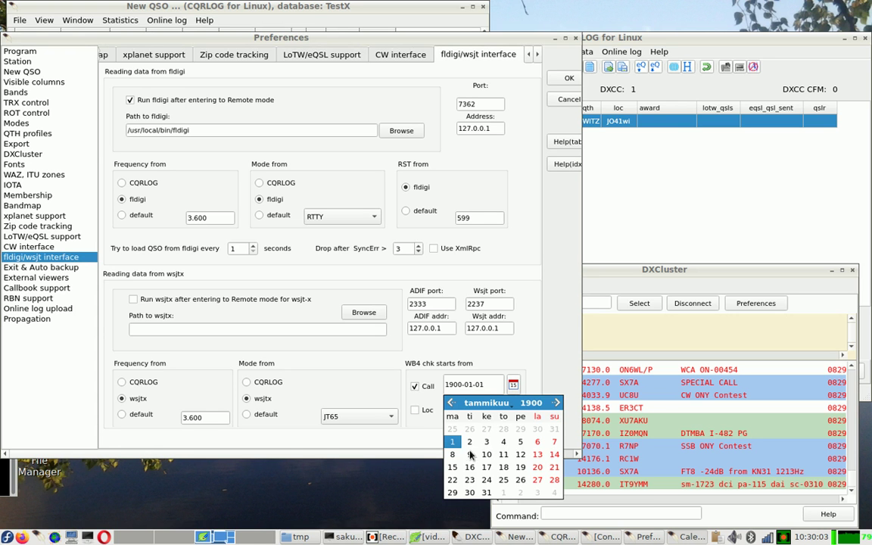
click(538, 443)
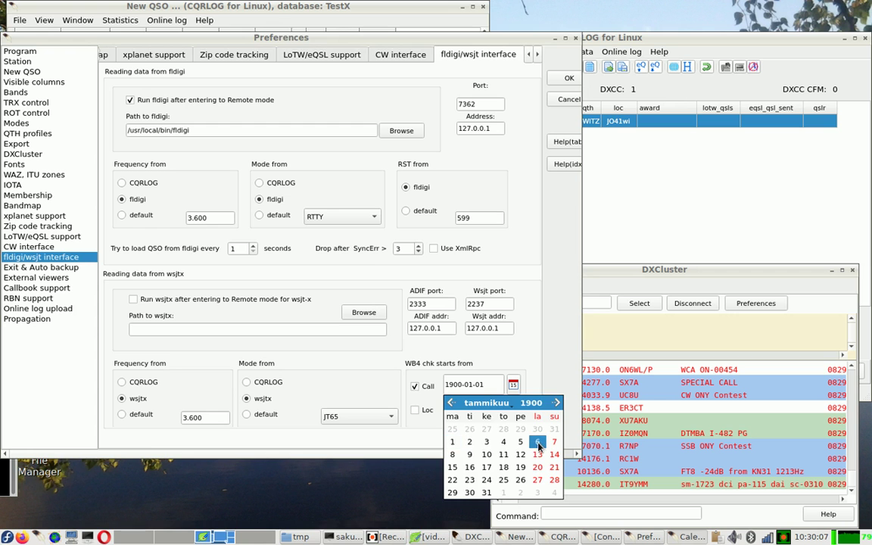
click(513, 384)
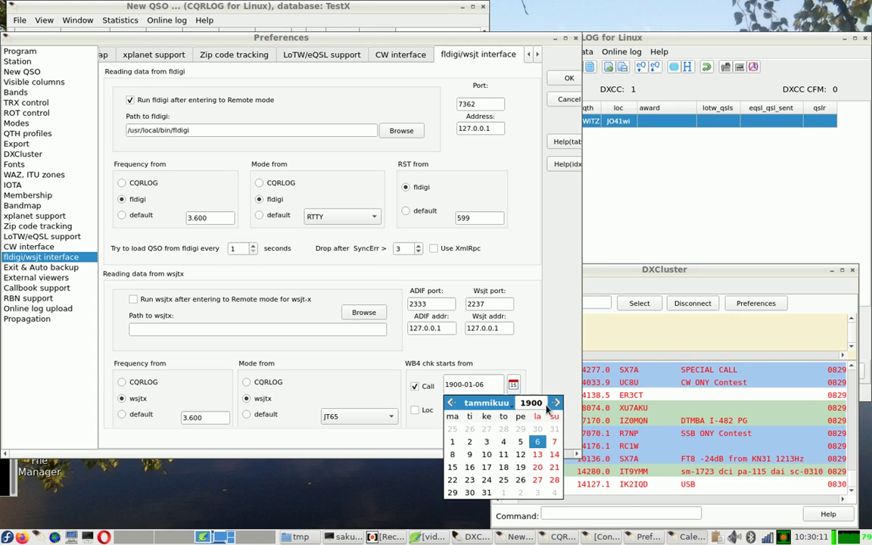
click(542, 402)
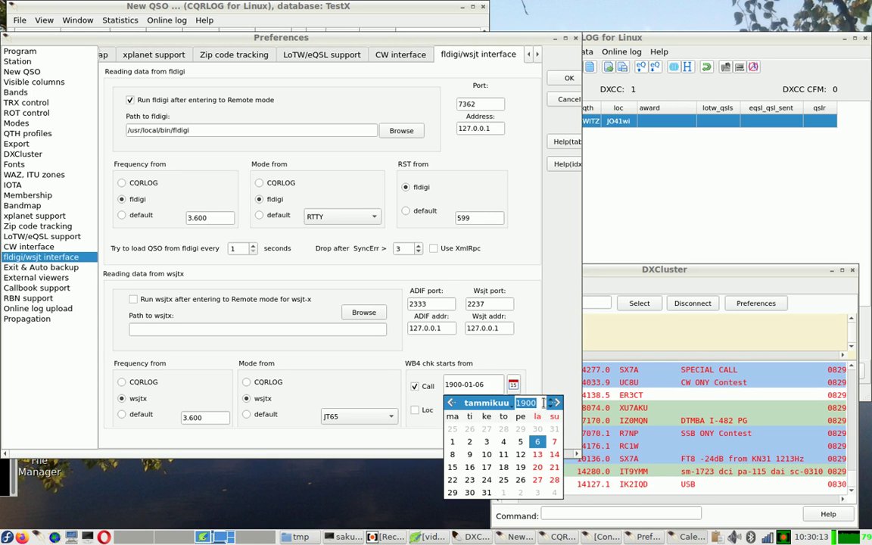
text(2021)
key(Return)
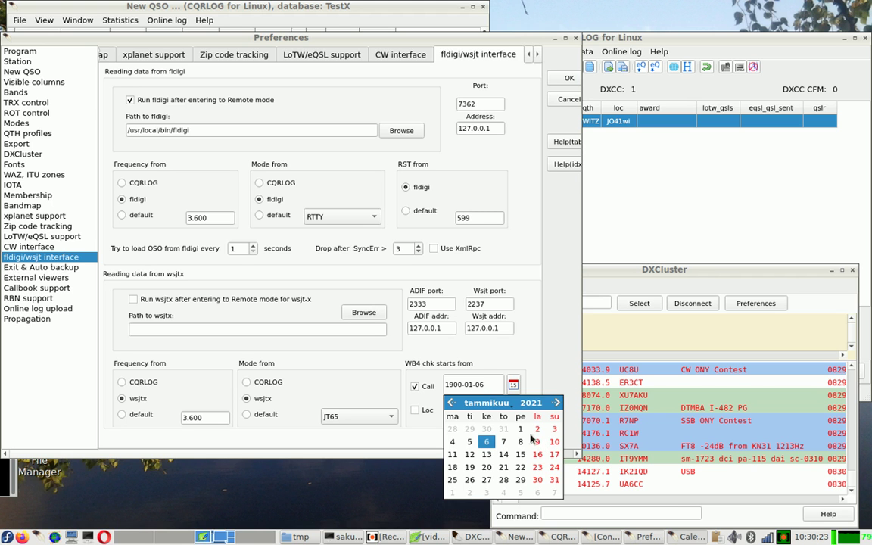
click(537, 429)
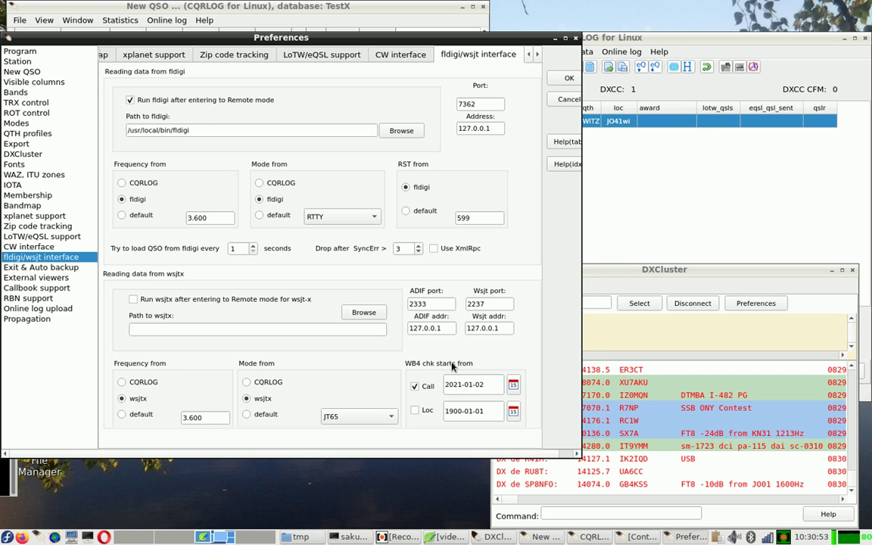
click(414, 387)
click(415, 387)
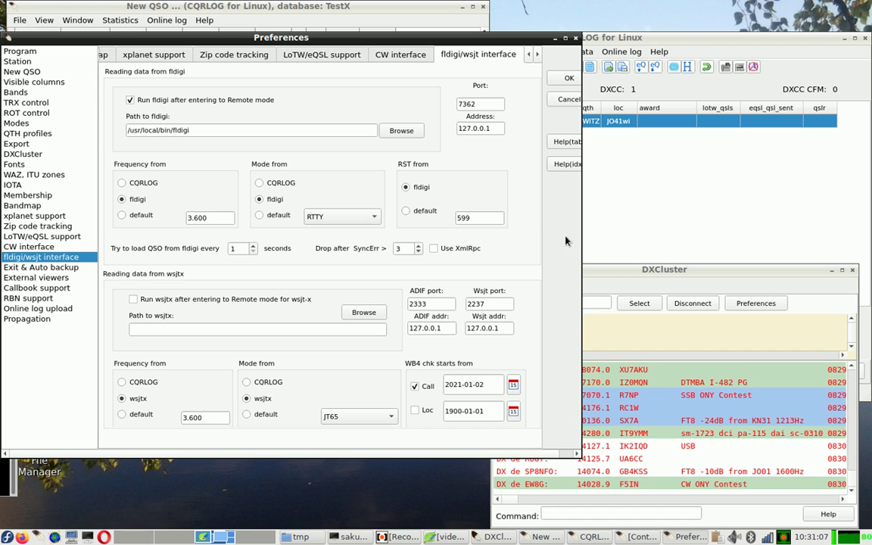
click(568, 78)
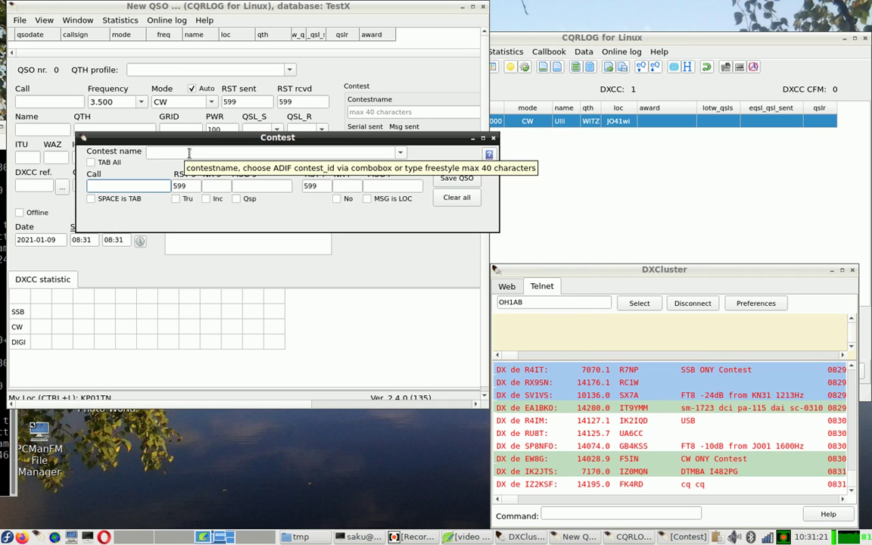
Browse the predefined contest list, but enter the free-form contest name "MY contest".
click(403, 156)
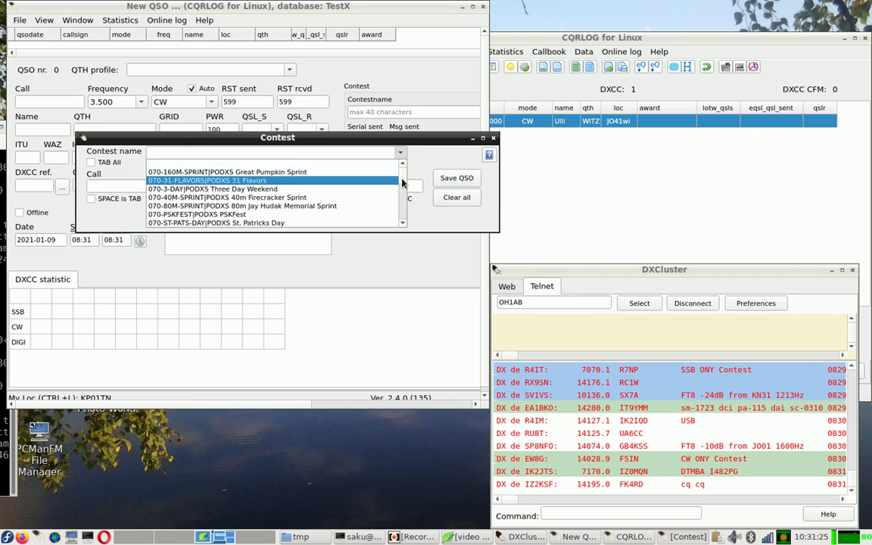
mouse_move(401, 168)
mouse_down()
mouse_move(402, 221)
mouse_move(404, 166)
mouse_up()
click(233, 151)
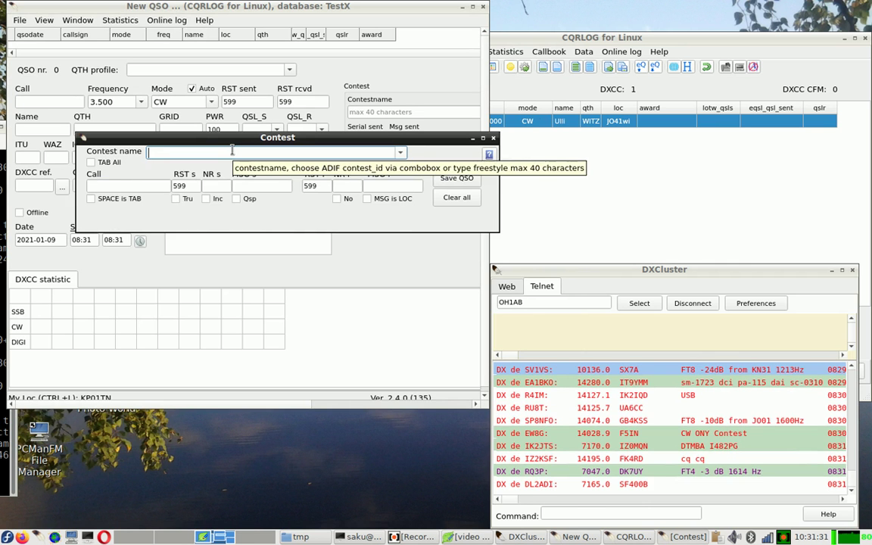
text(MY contest)
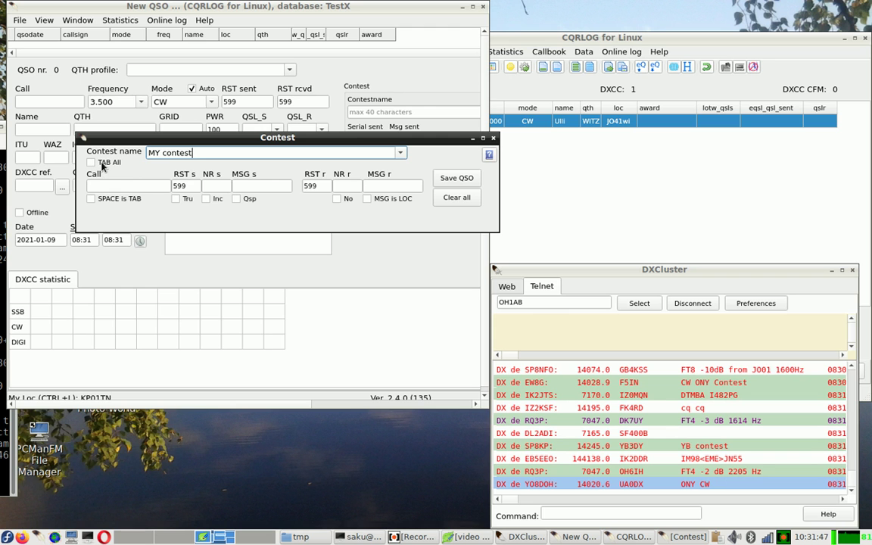
Enable the SPACE is TAB option for the contest entry fields and return the focus to the Call field.
click(108, 186)
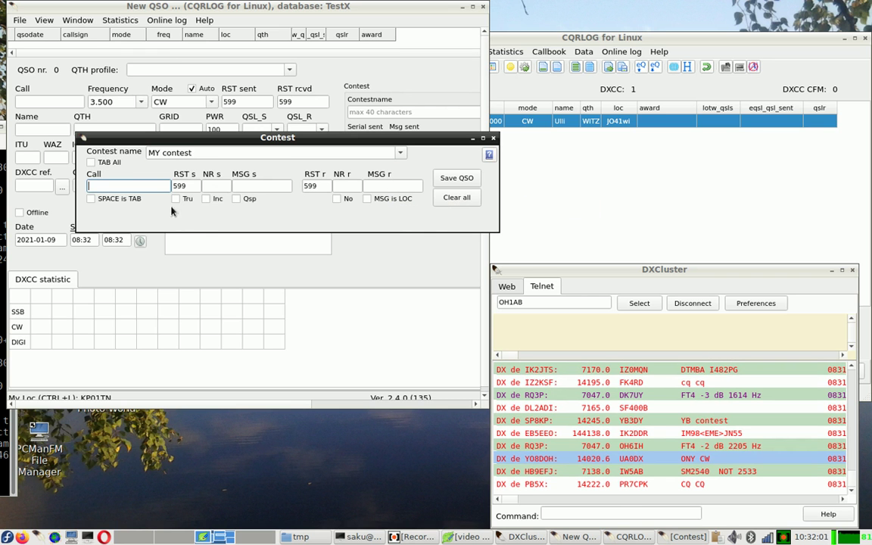
click(91, 199)
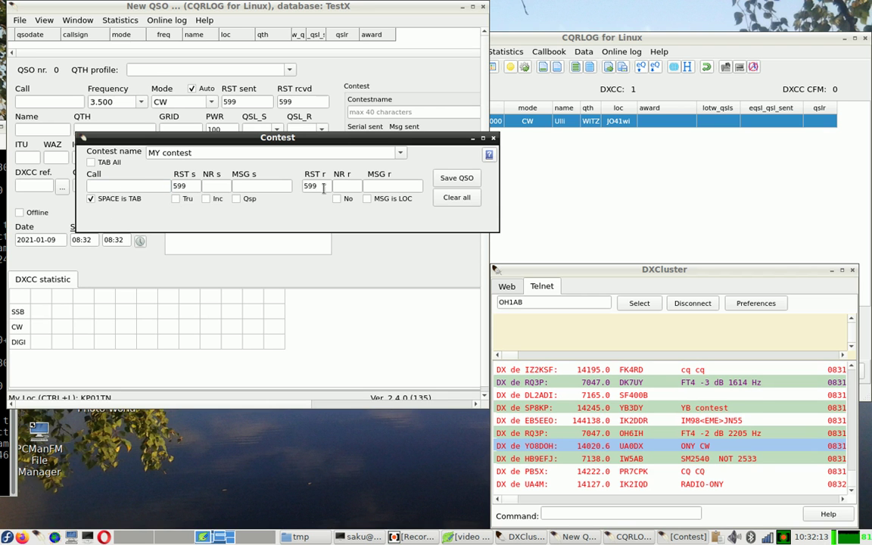
click(258, 189)
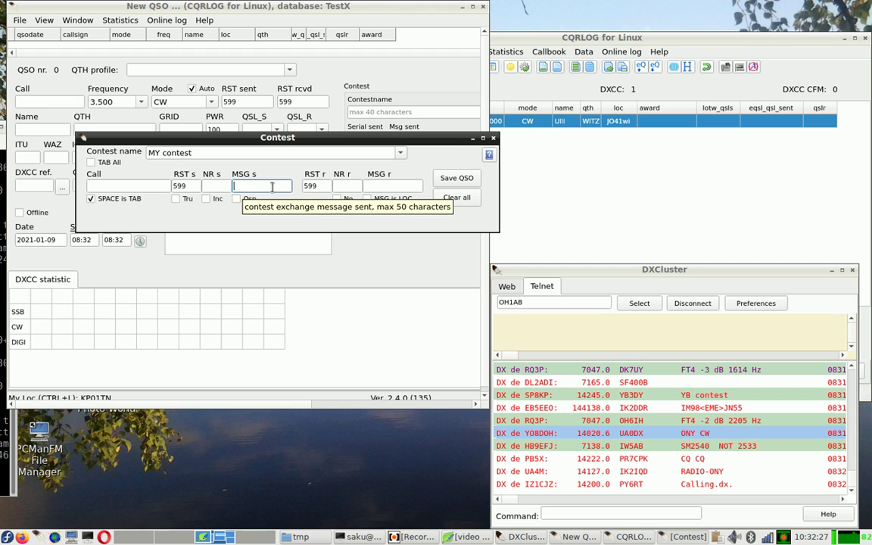
click(106, 184)
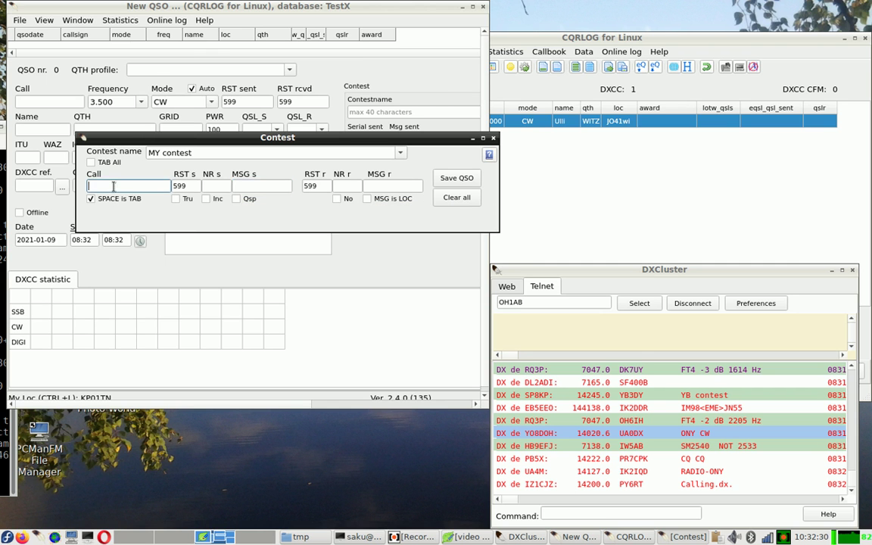
Try the TAB All option by moving the focus through all contest fields, and turn it off again.
click(91, 163)
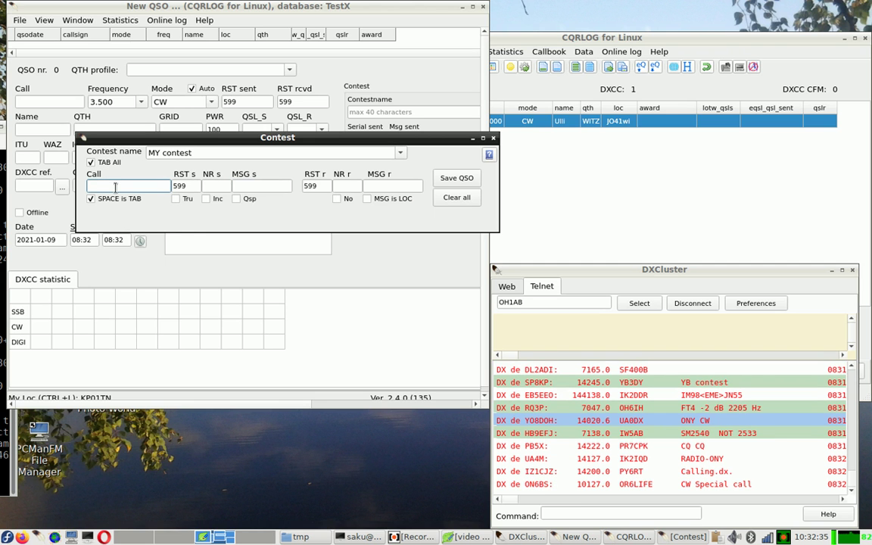
click(115, 187)
key(Tab)
key(Tab)
key(Tab)
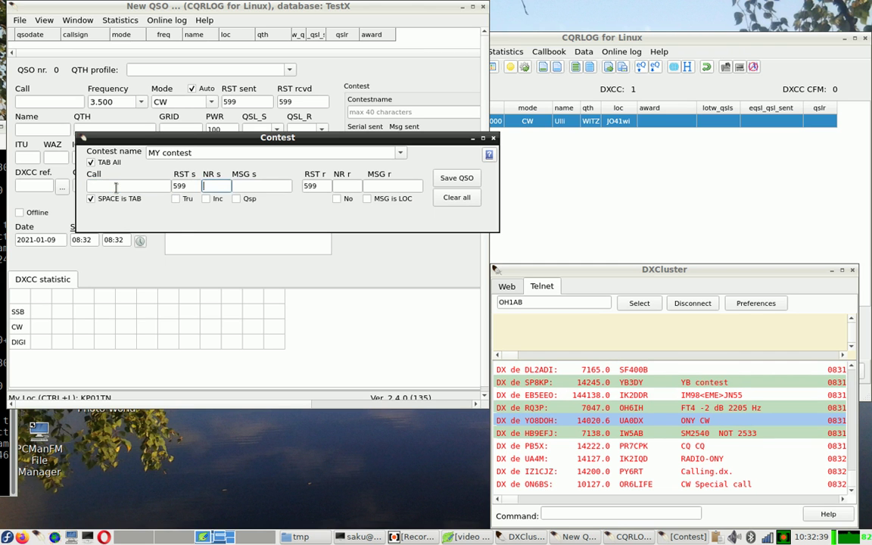
key(Tab)
key(Tab)
key(Tab)
key(Tab)
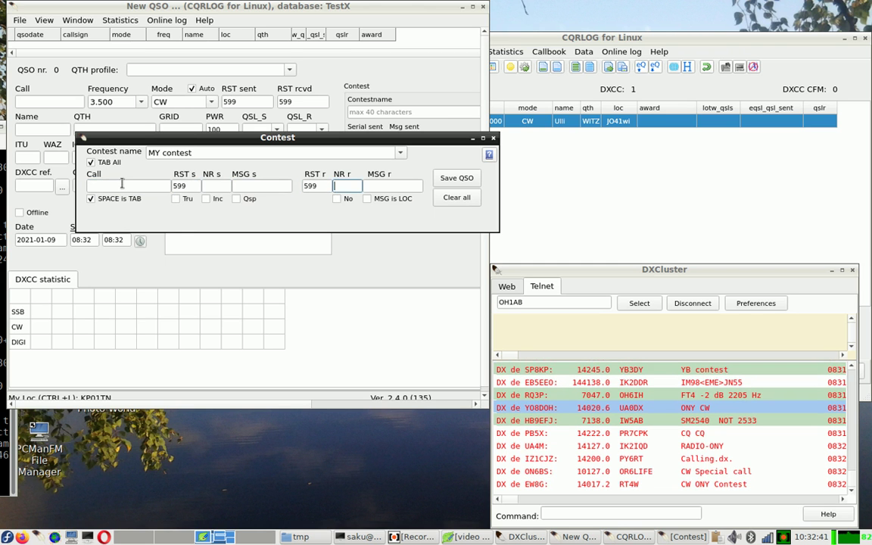
key(Tab)
key(Tab)
key(Tab)
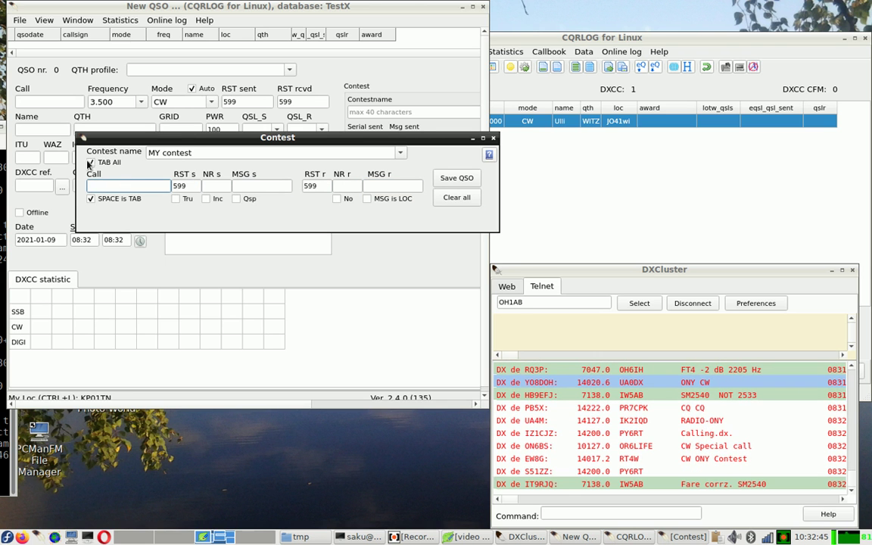
click(91, 164)
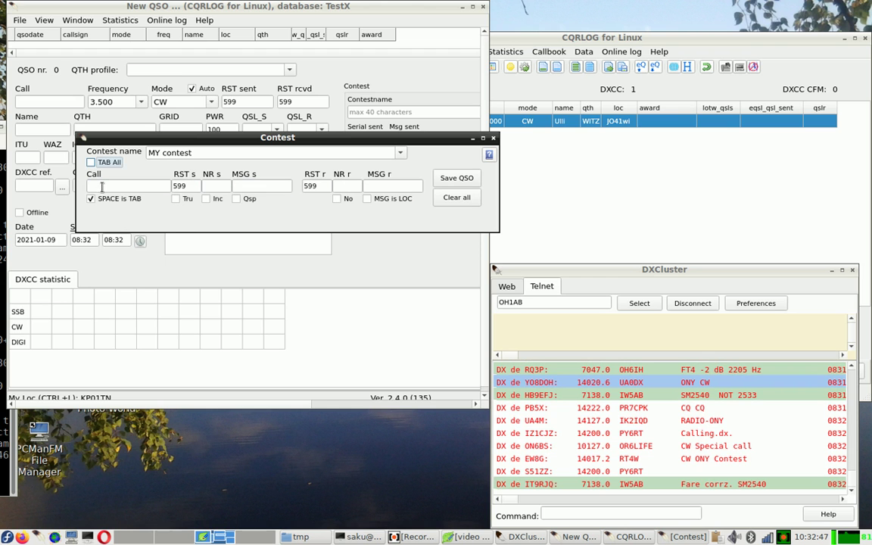
click(92, 186)
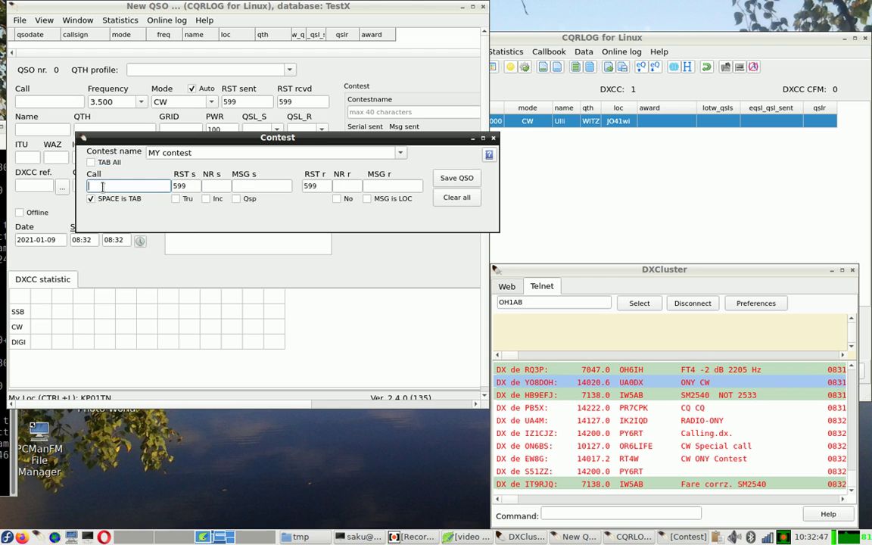
Enable the Tru option, enter the call OH1AA and move on to the sent RST field.
click(176, 200)
click(137, 185)
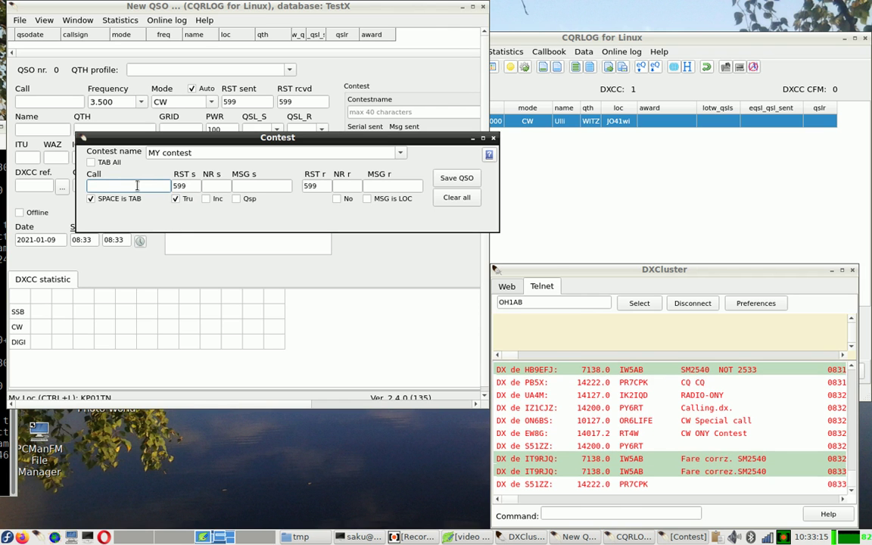
text(OH1AA)
key(Tab)
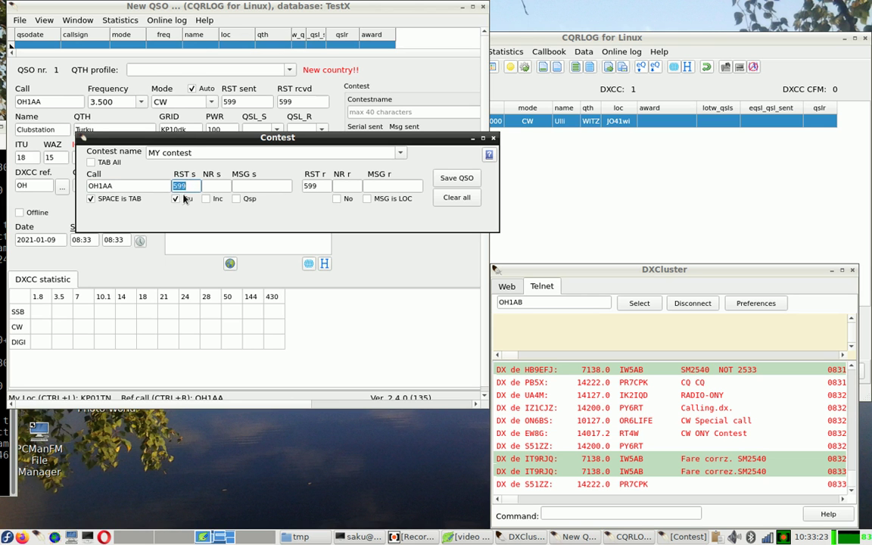
Turn off the Tru option and return the focus to the Call field.
click(175, 198)
click(155, 185)
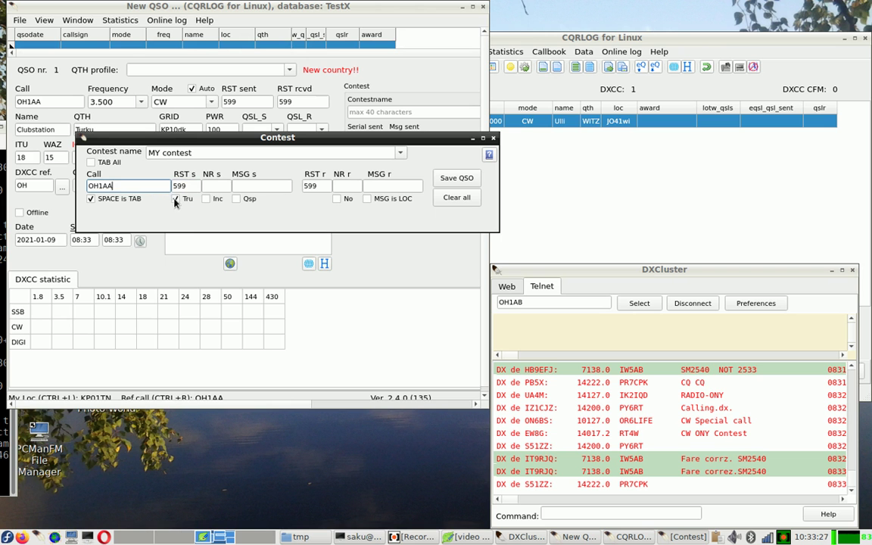
click(174, 200)
click(138, 186)
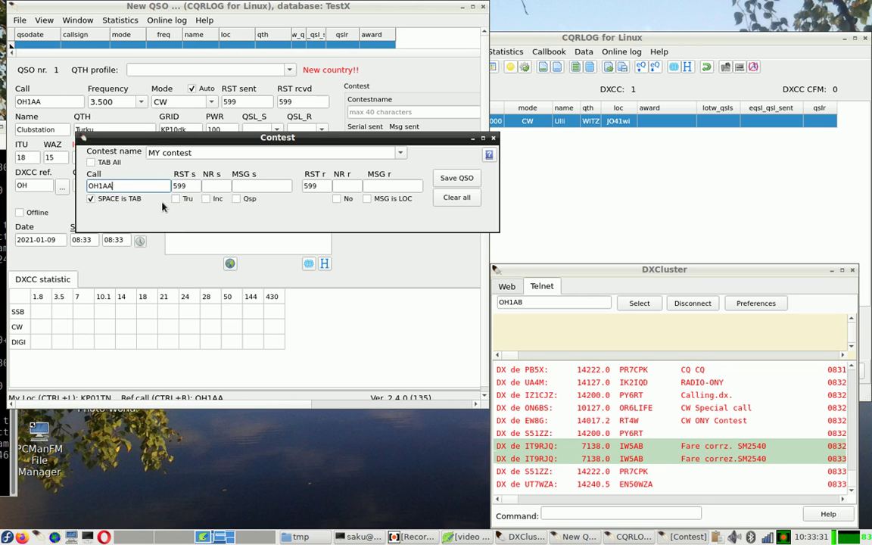
Try 15 as the sent serial number, move between the Call and received number fields, and clear the number again.
click(338, 186)
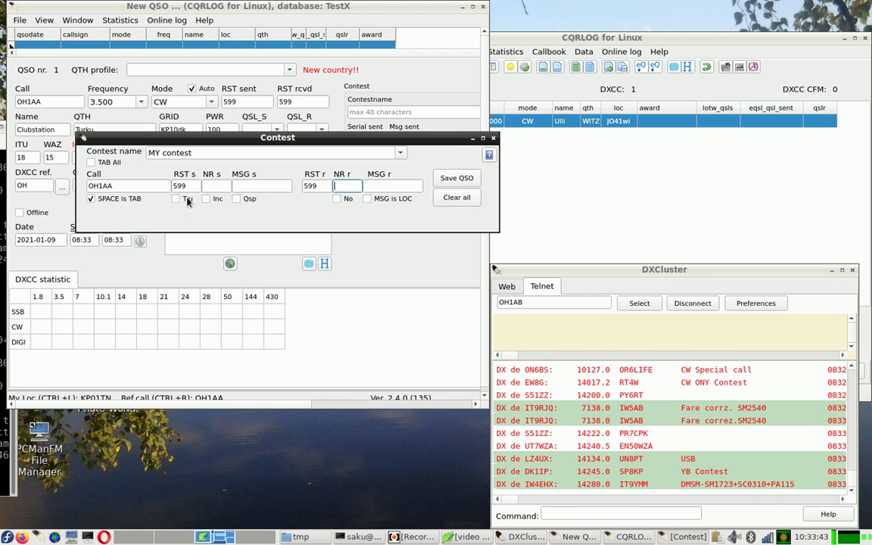
click(224, 187)
text(1)
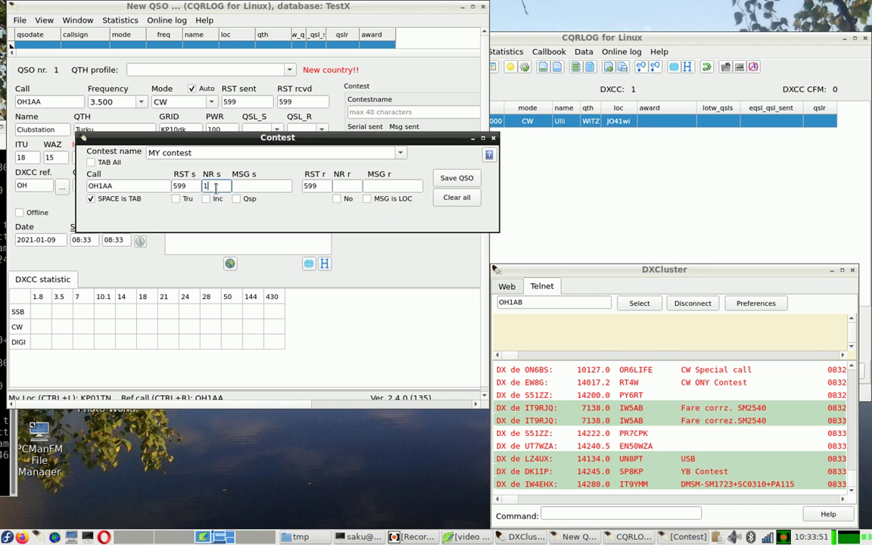
text(5)
click(157, 186)
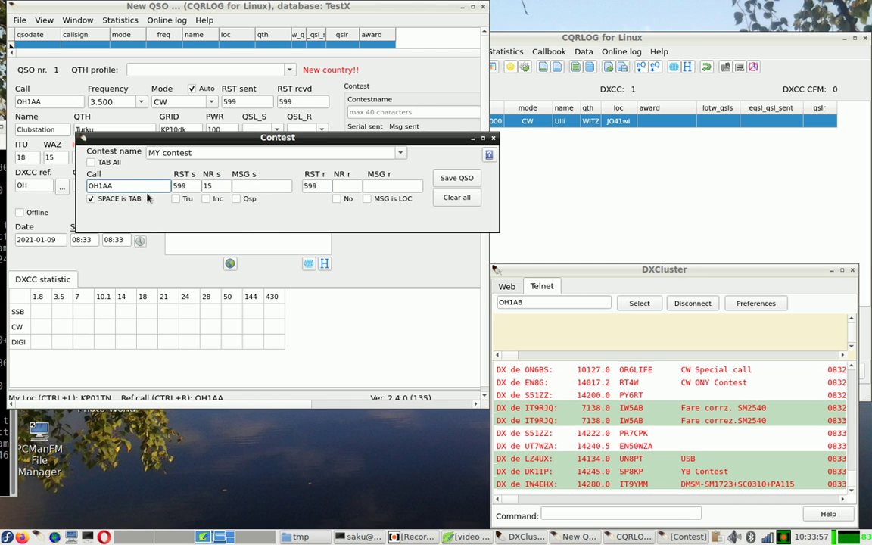
click(340, 185)
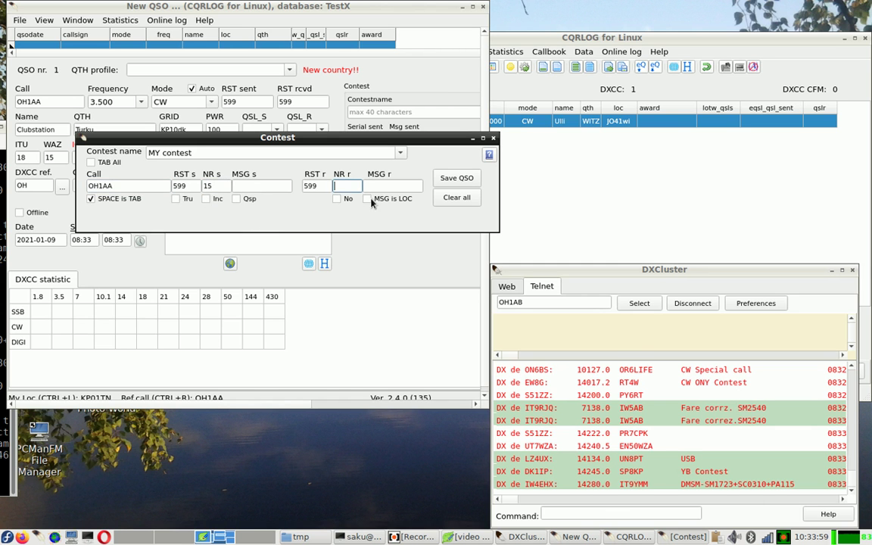
click(213, 186)
key(BackSpace)
key(BackSpace)
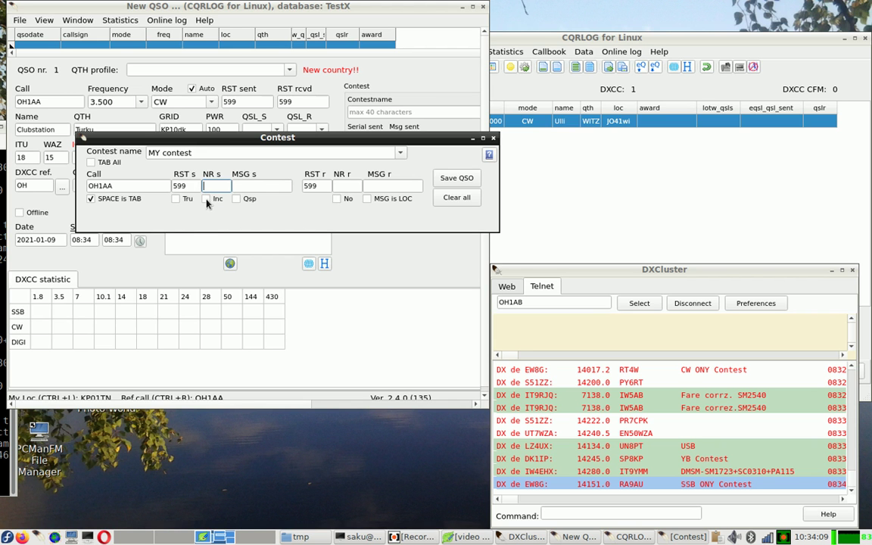
Enable the Inc option, set the sent serial number to 010 and return the focus to the Call field.
click(205, 198)
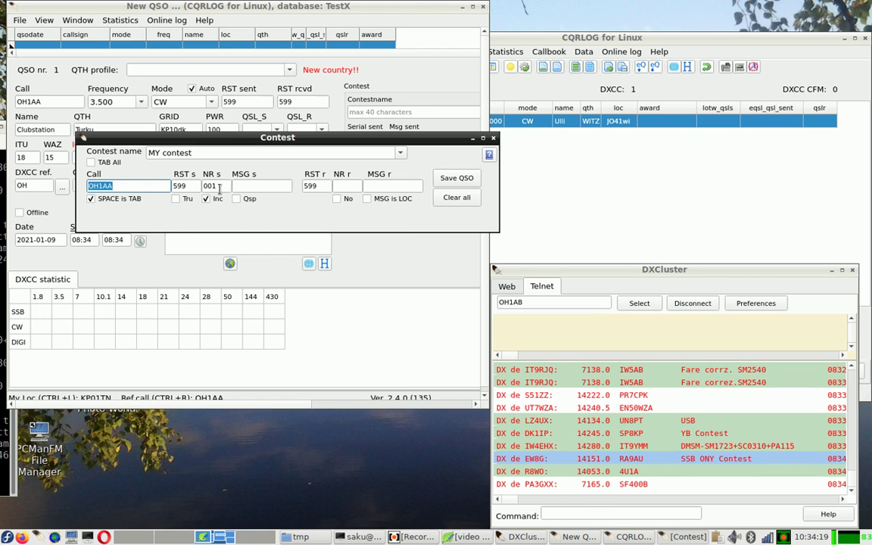
key(Tab)
key(Tab)
key(Tab)
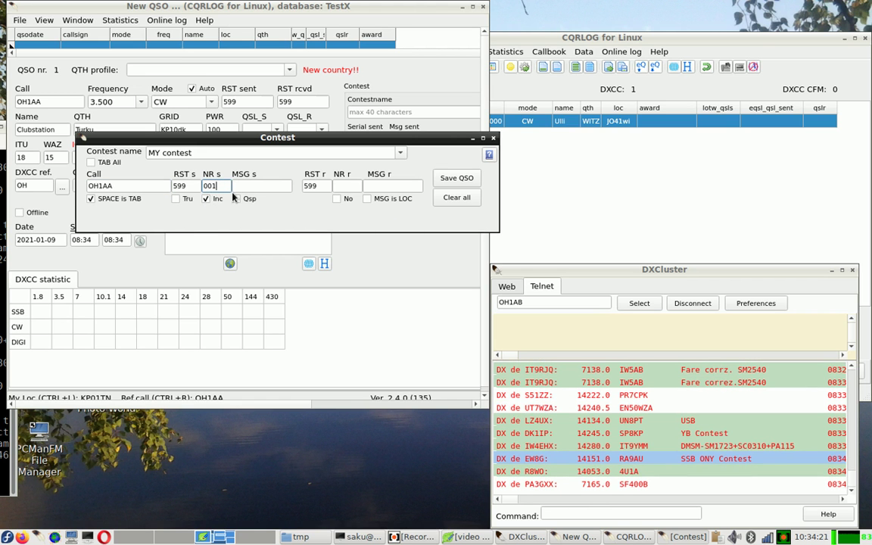
key(BackSpace)
key(BackSpace)
text(10)
click(167, 190)
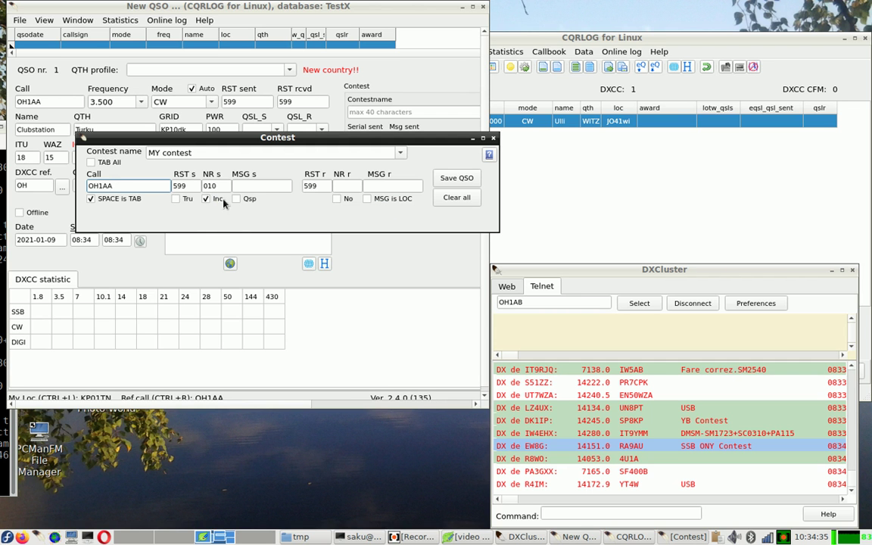
Enter mymessage as the sent contest message and move the focus from the Call field to the received number.
key(Tab)
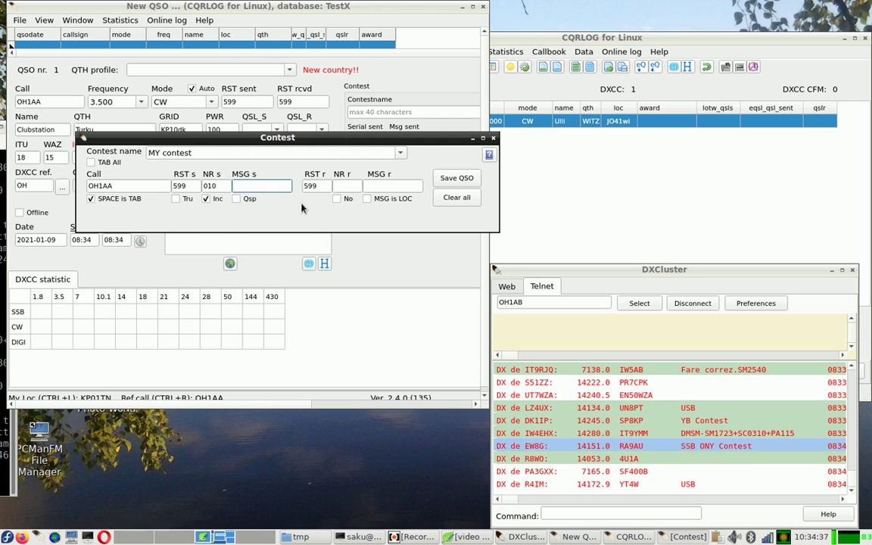
text(mymessage)
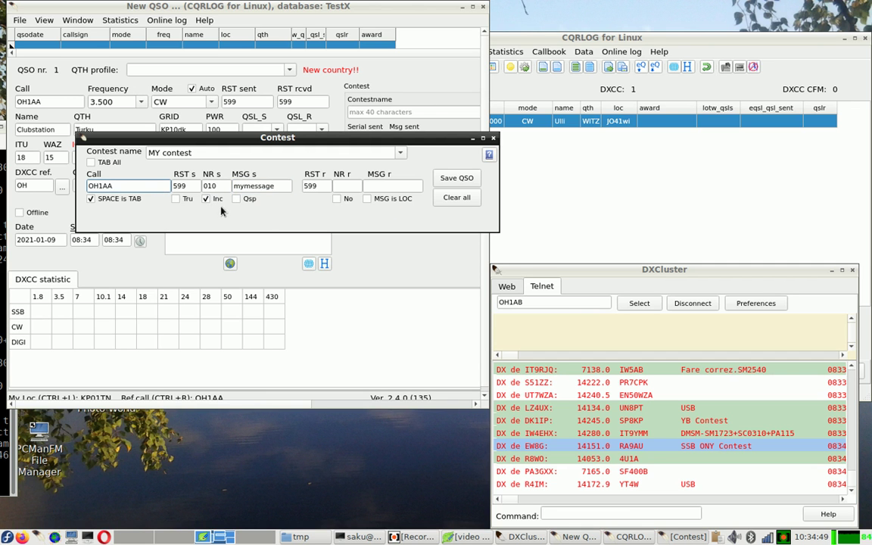
click(130, 190)
key(space)
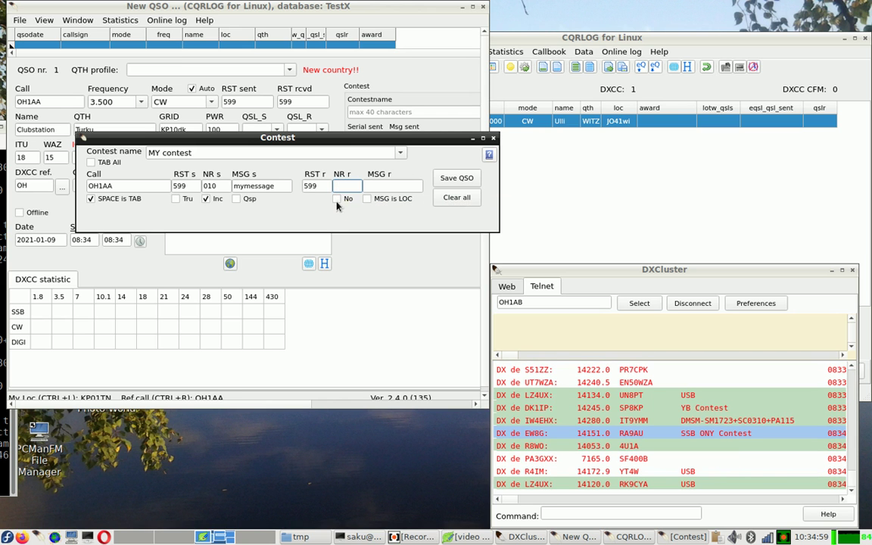
Try the No option by moving the focus from the Call field to the received message field.
click(336, 199)
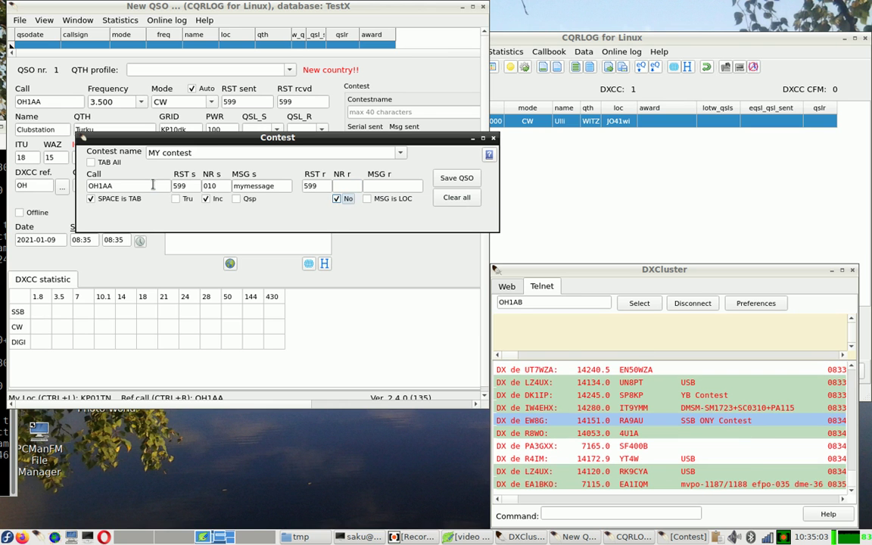
click(129, 186)
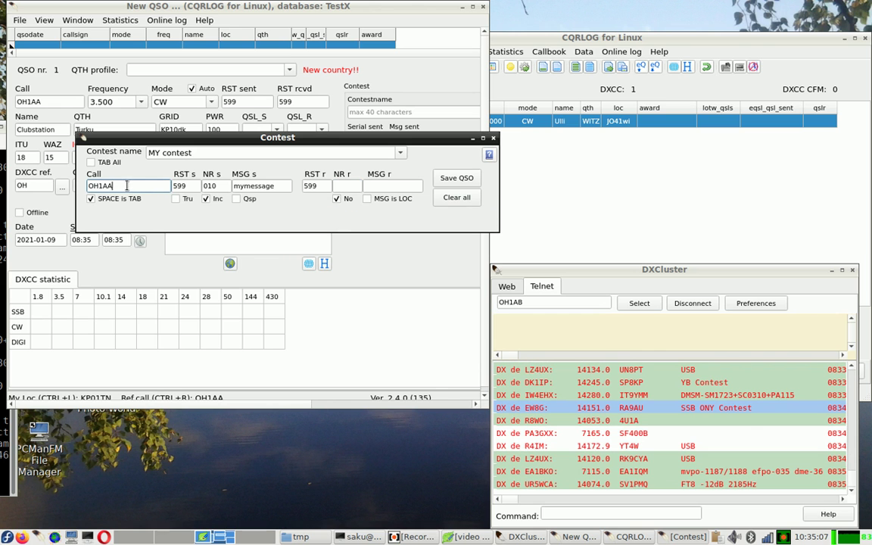
key(space)
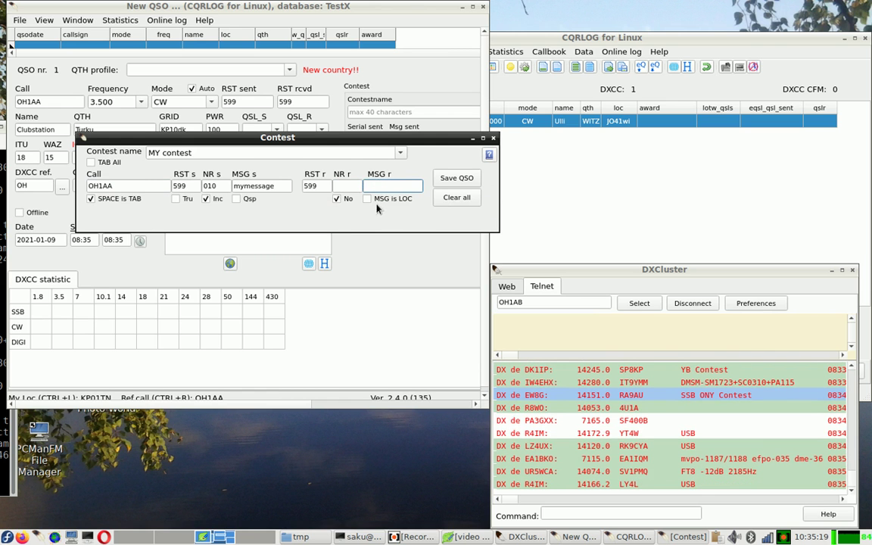
Try the MSG is LOC option, turn it and the No option off, and return the focus to the Call field.
click(366, 199)
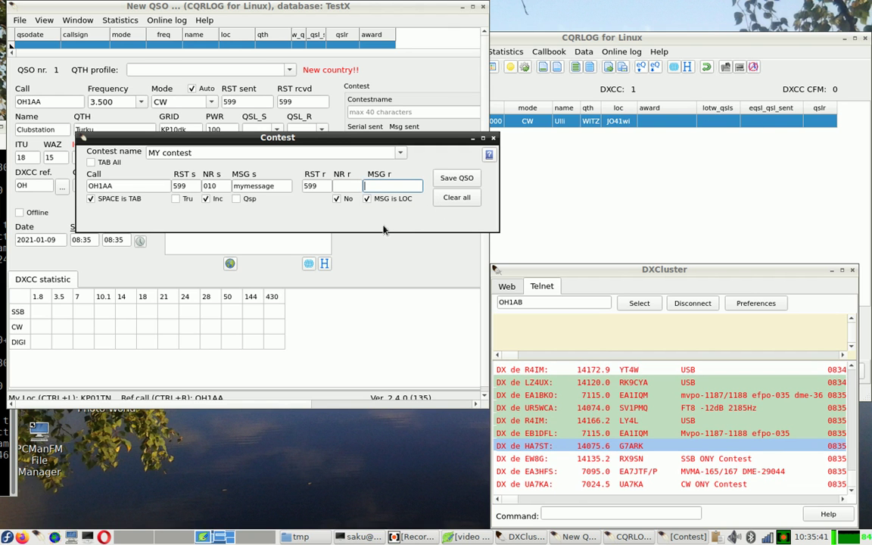
click(367, 199)
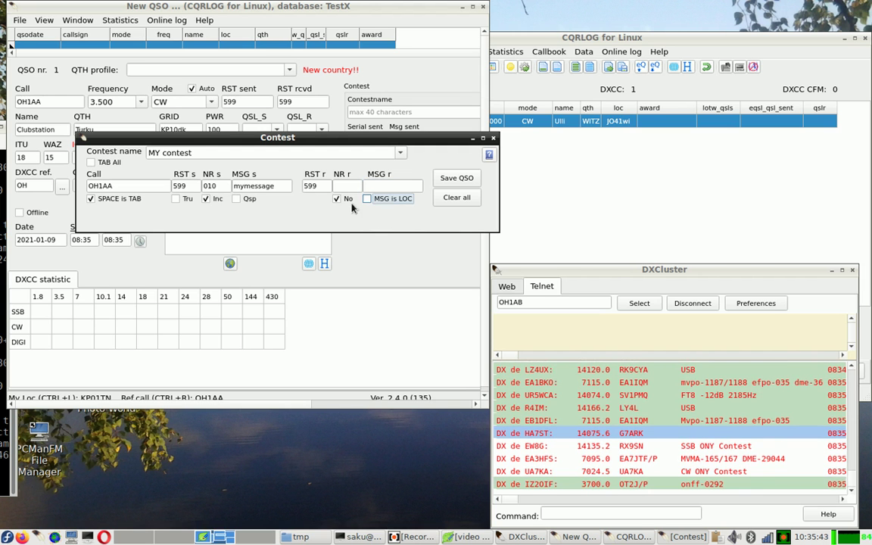
click(337, 199)
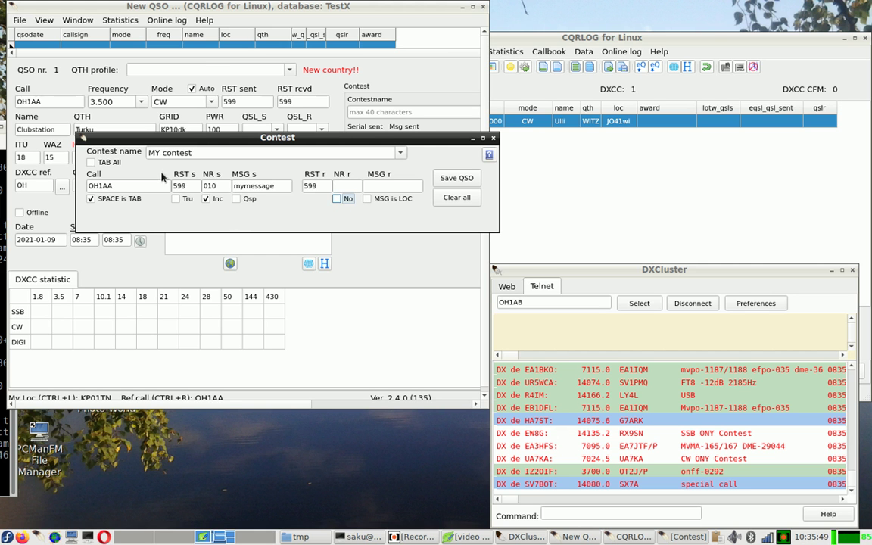
click(139, 186)
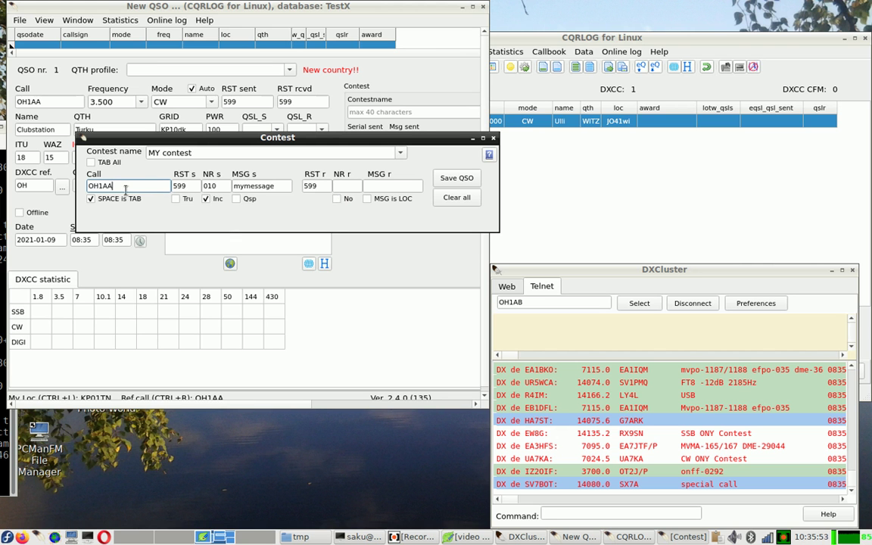
Log a contest QSO with OH1AA, received number 002 and received message rcvdmsg, and show it in the QSO list.
drag(112, 186, 83, 186)
key(BackSpace)
text(OH1AA)
key(space)
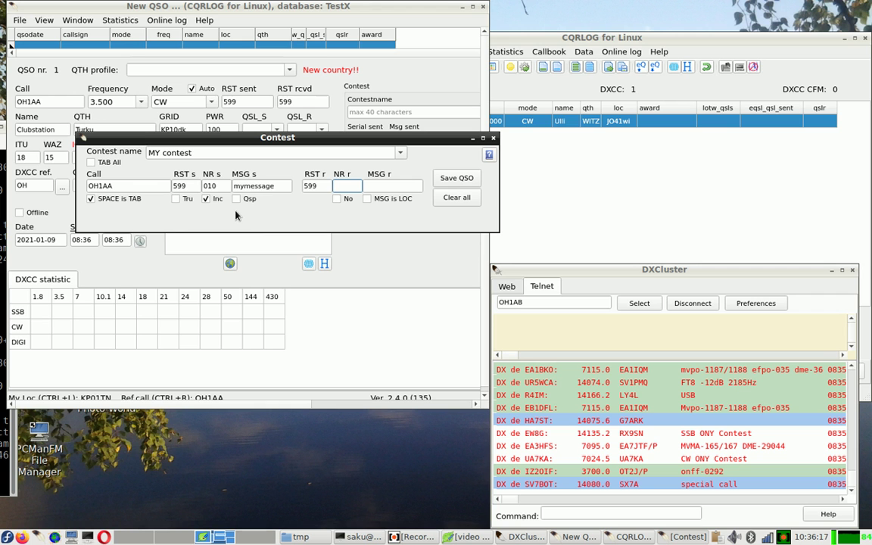
text(002)
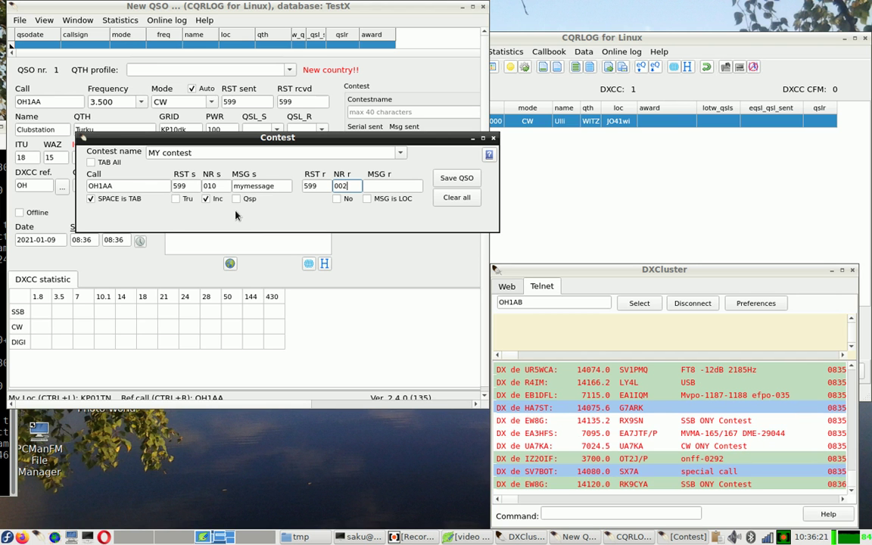
key(space)
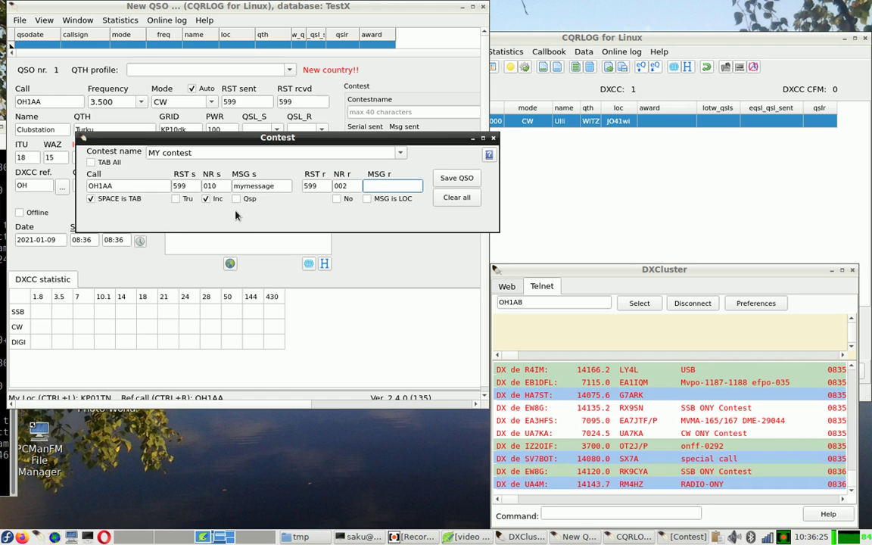
text(rcvdmsg)
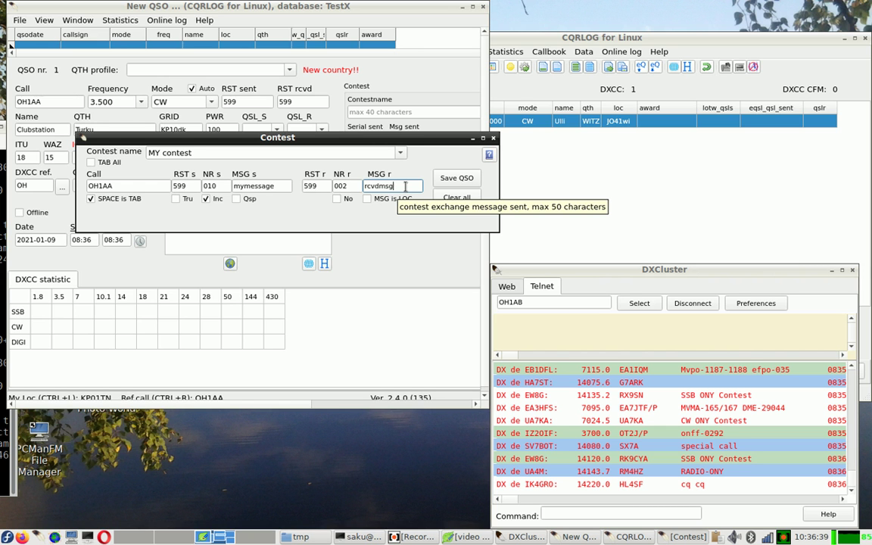
key(Return)
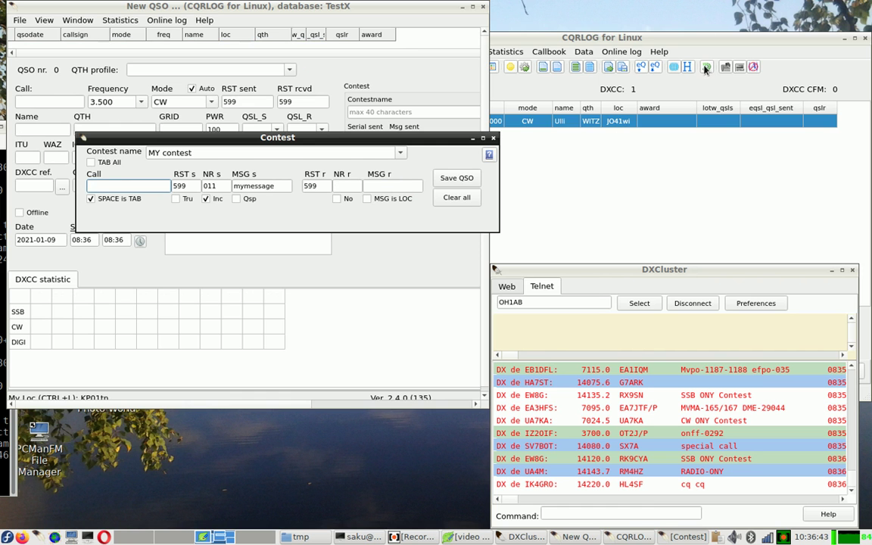
click(633, 64)
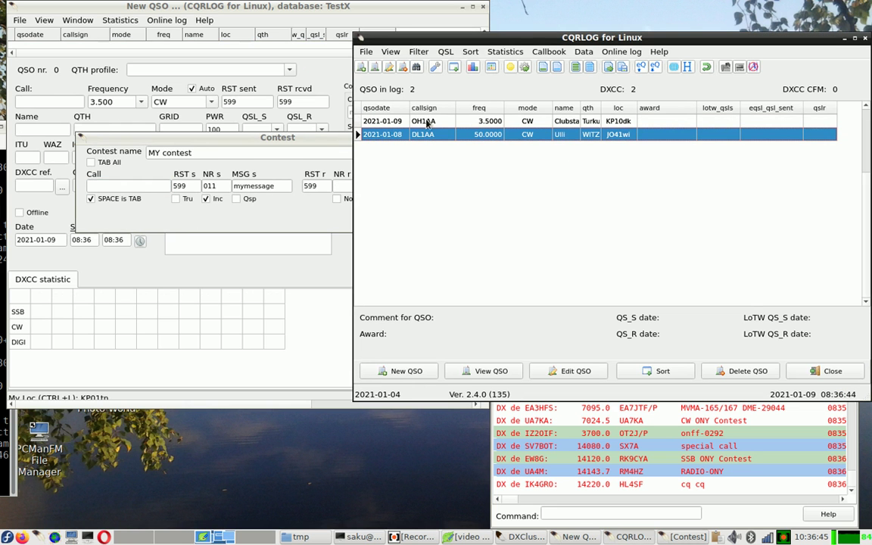
Log a second contest QSO with OH1AB and received number 002, and refresh the QSO list.
click(309, 139)
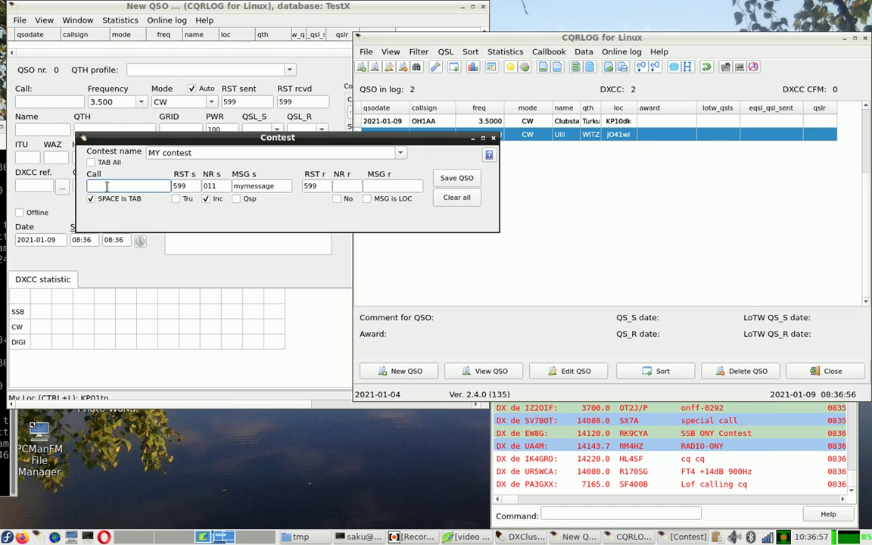
text(OH1AB)
key(space)
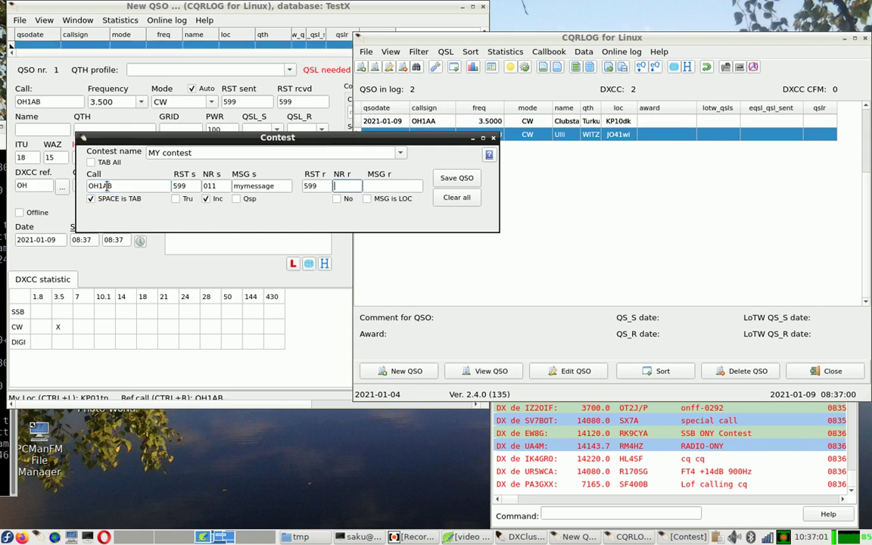
text(002)
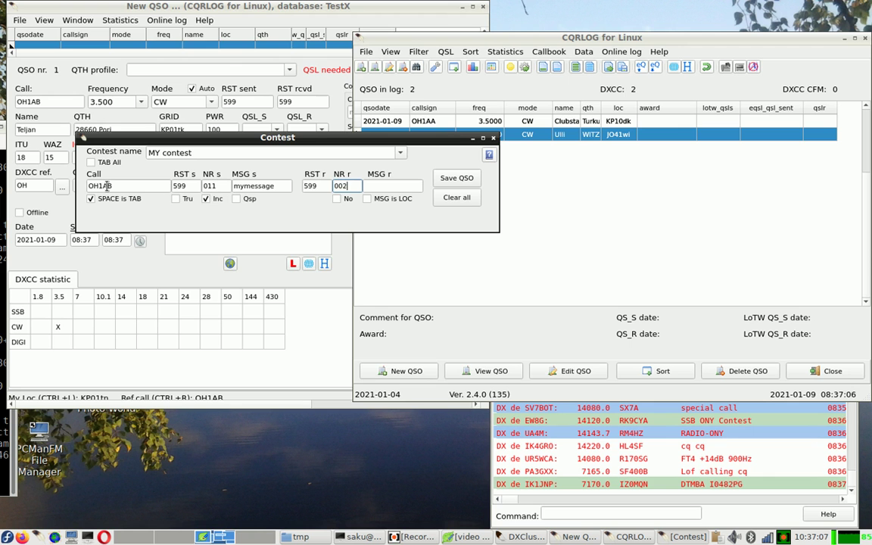
key(Return)
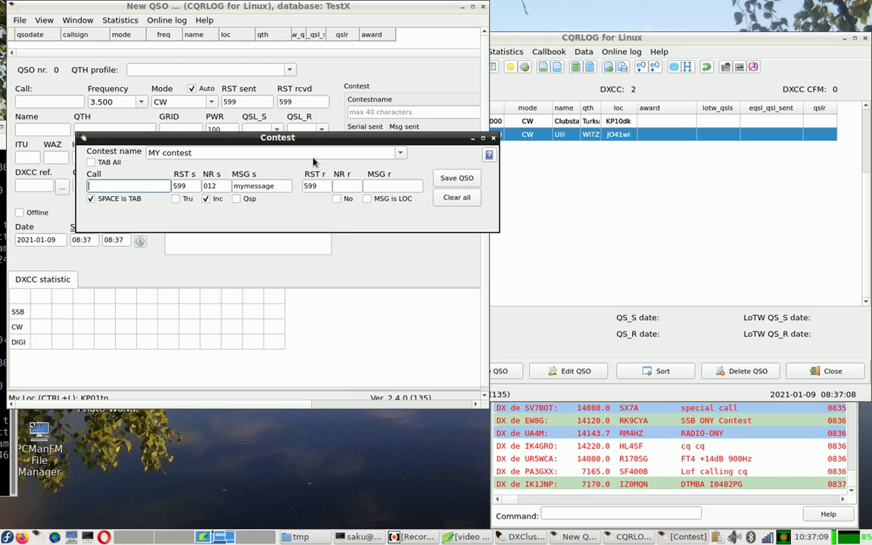
click(705, 70)
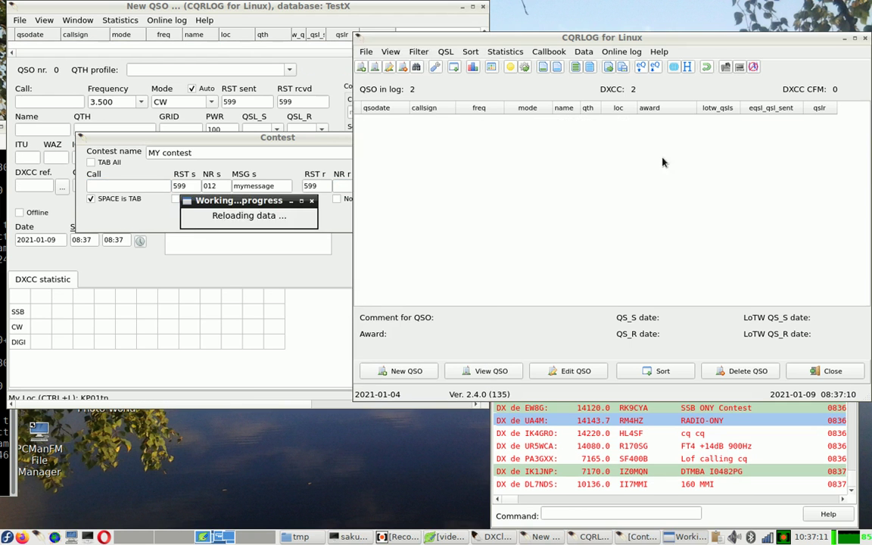
Enable satellite mode in the New QSO preferences and save the settings.
click(18, 20)
click(97, 272)
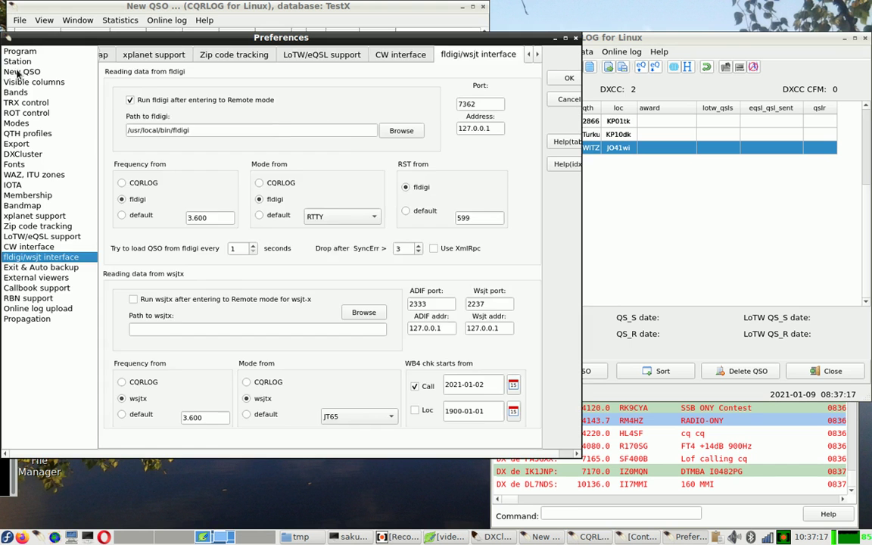
click(18, 70)
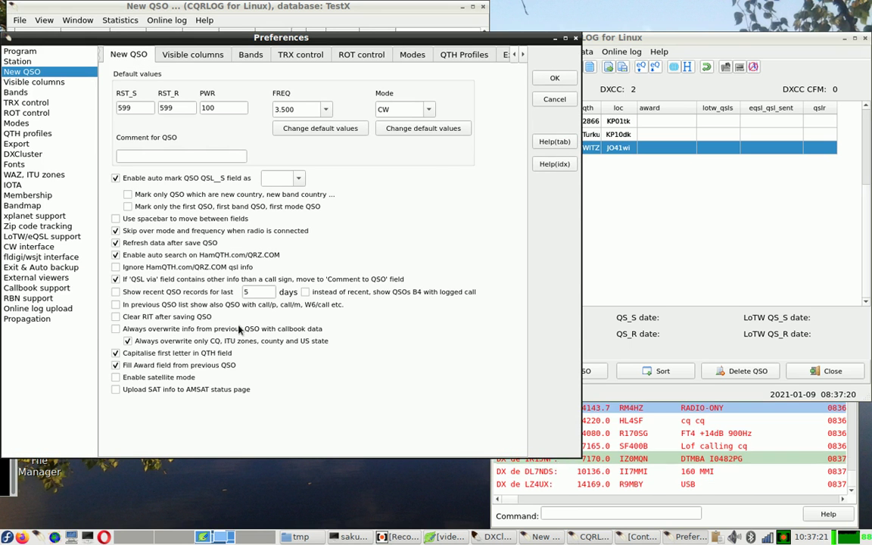
click(120, 377)
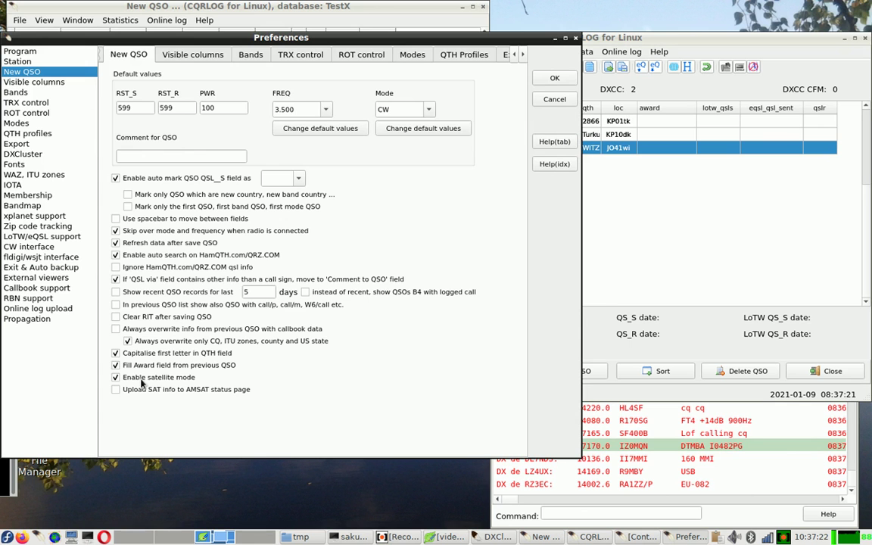
click(554, 80)
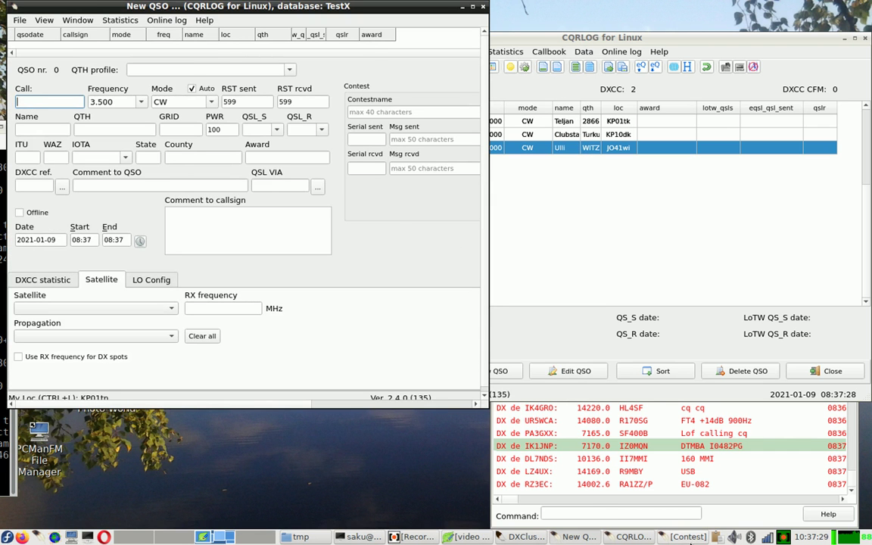
Log a contest QSO with OH1AAA and received number 003 from the Contest window.
click(687, 536)
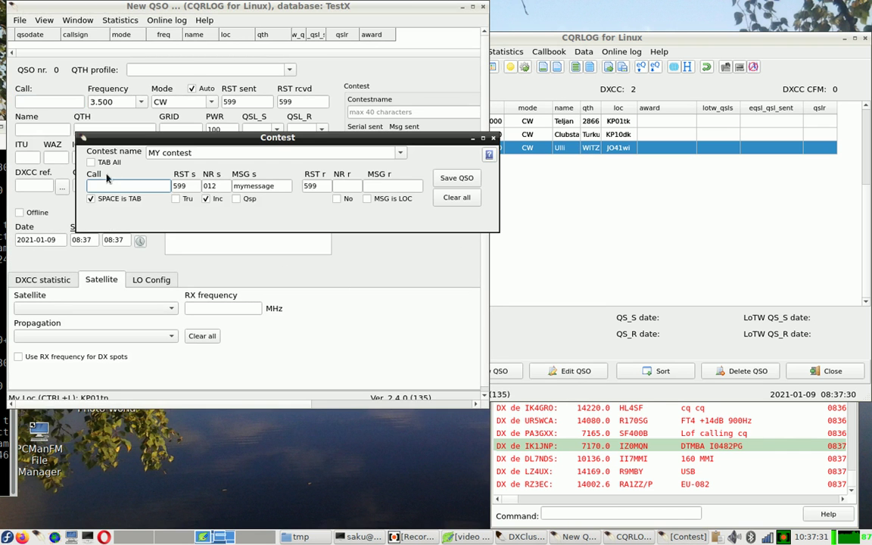
text(OH1AAA)
key(space)
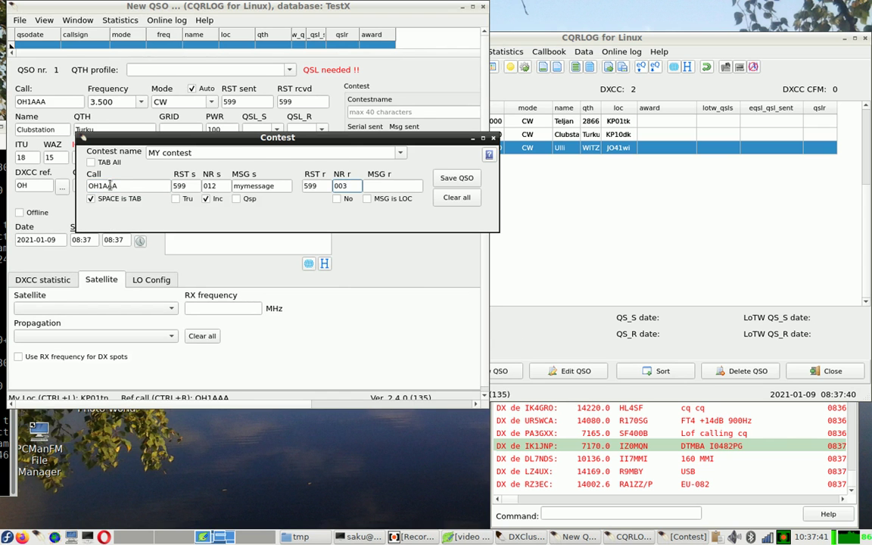
key(Return)
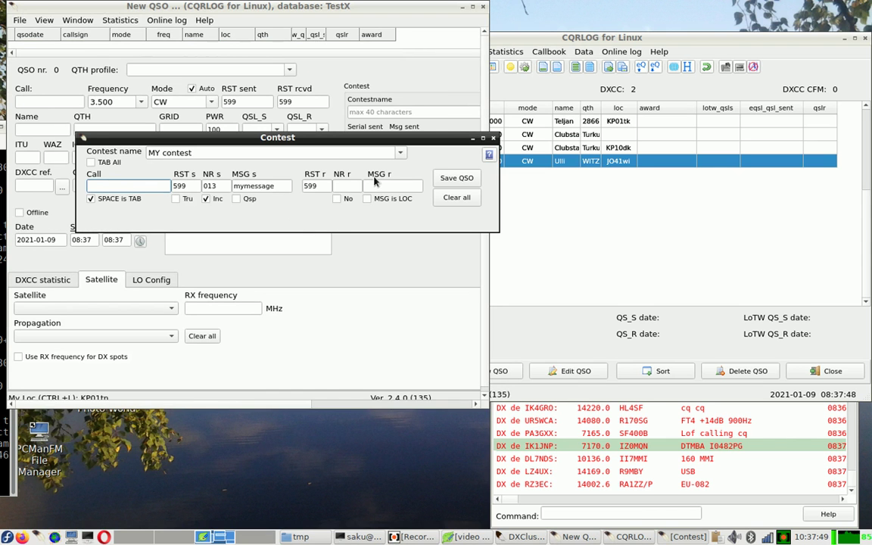
Open the OH1AB QSO from the QSO list for editing, check its contest fields, and close the edit.
click(596, 123)
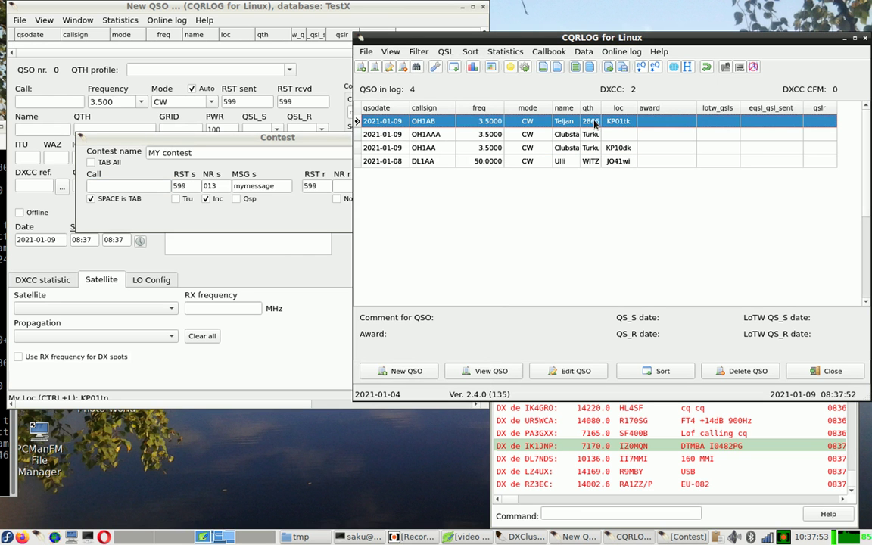
click(567, 371)
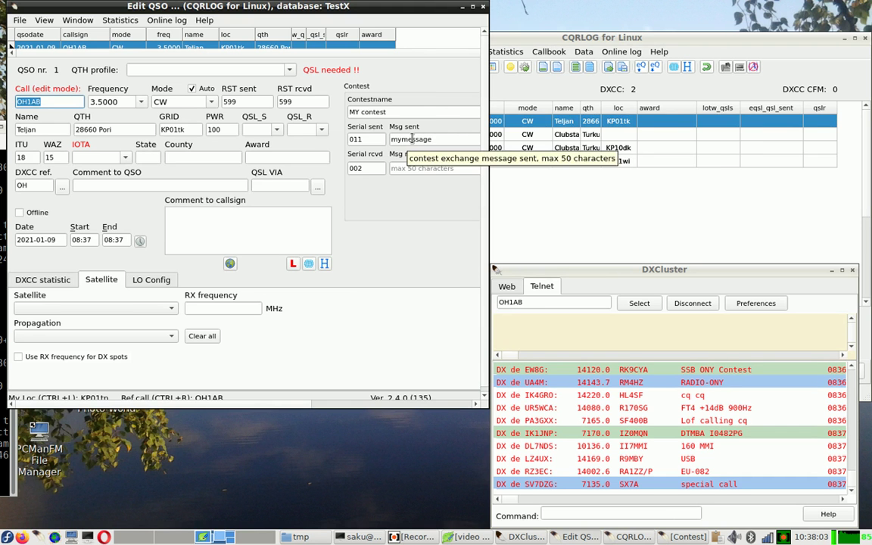
key(Return)
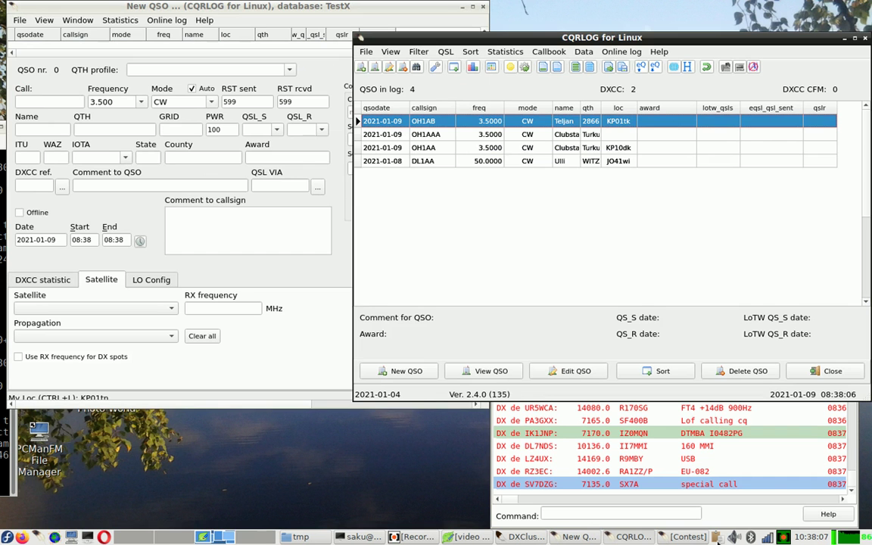
Bring the Contest window back to the front, return to its Call field, and close the window.
click(684, 537)
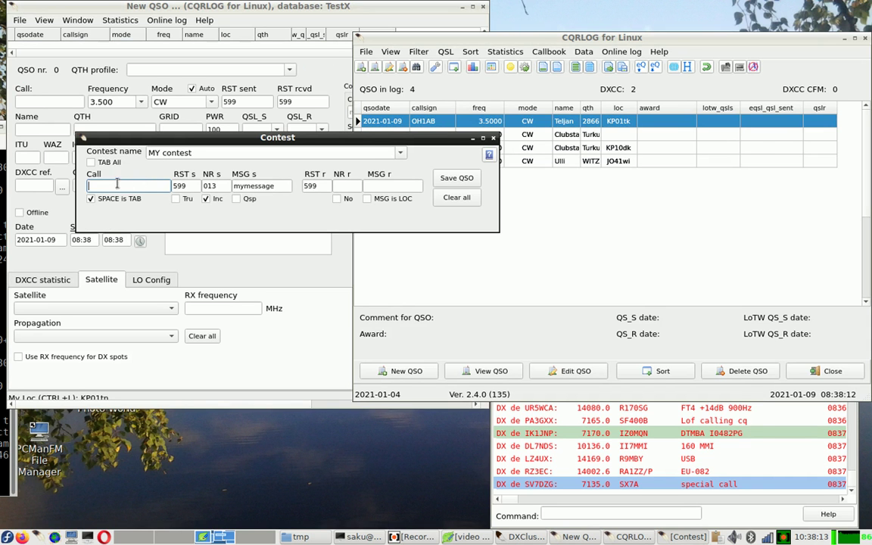
click(161, 183)
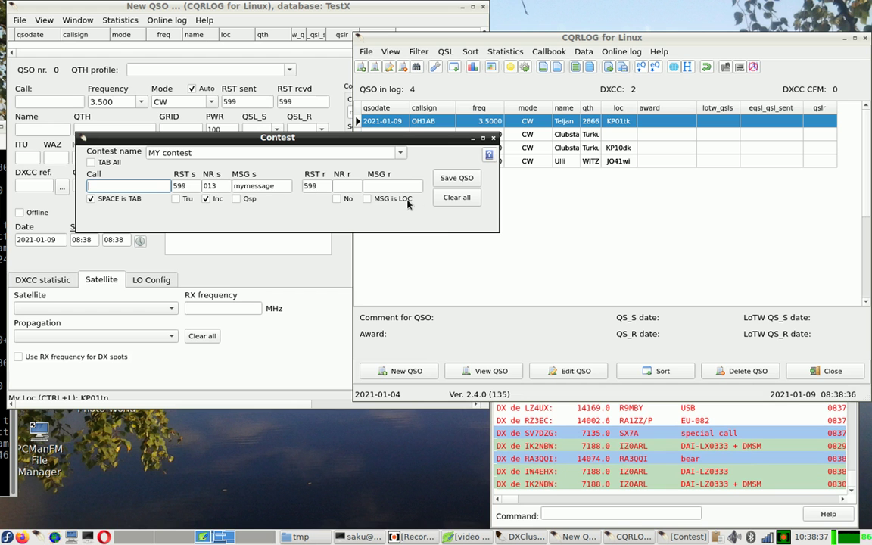
click(494, 139)
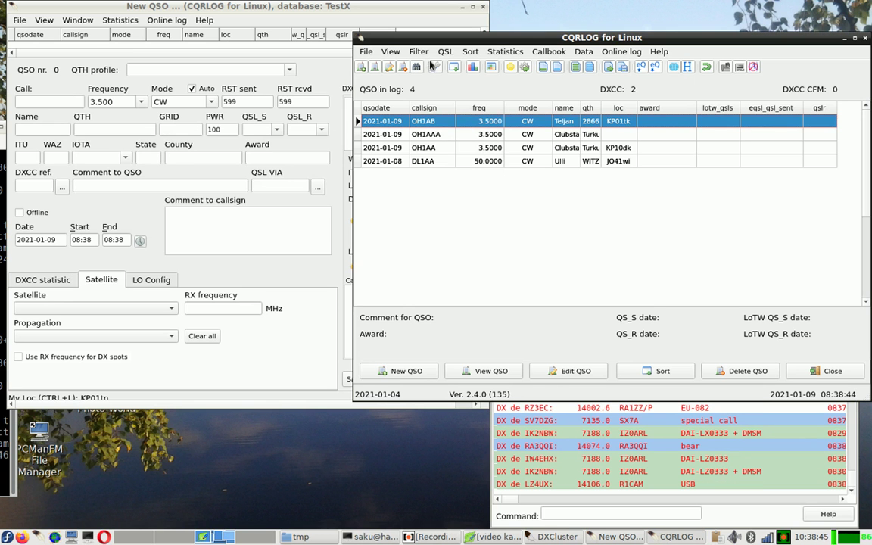
Filter the QSO list with the contest filter to show only QSOs from MY contest.
click(420, 55)
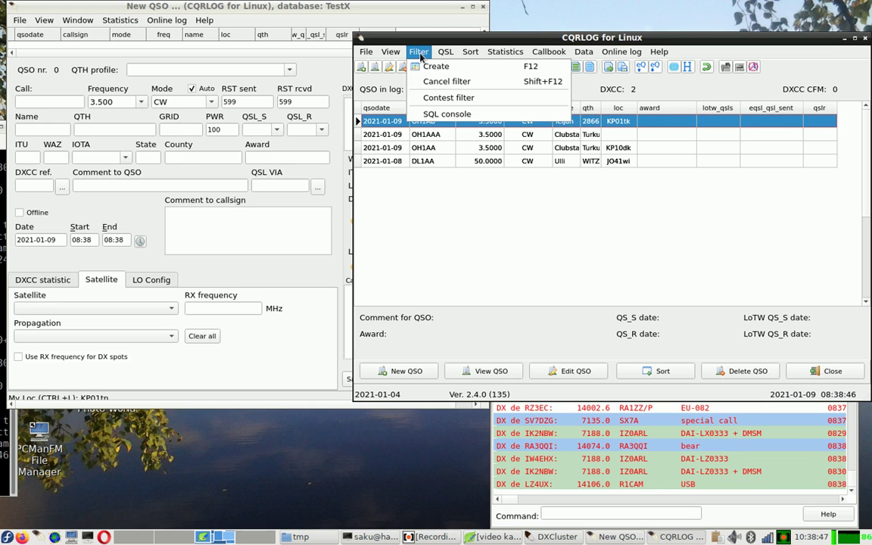
click(448, 99)
click(395, 188)
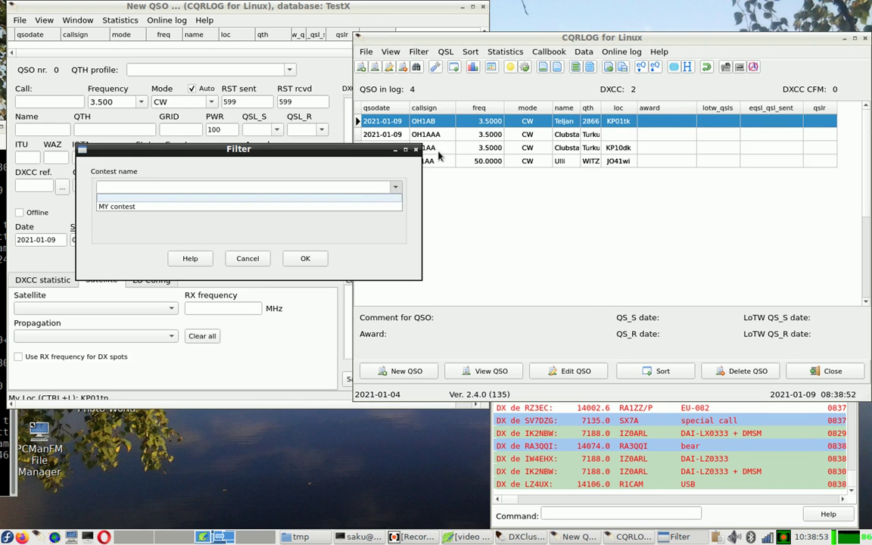
click(247, 208)
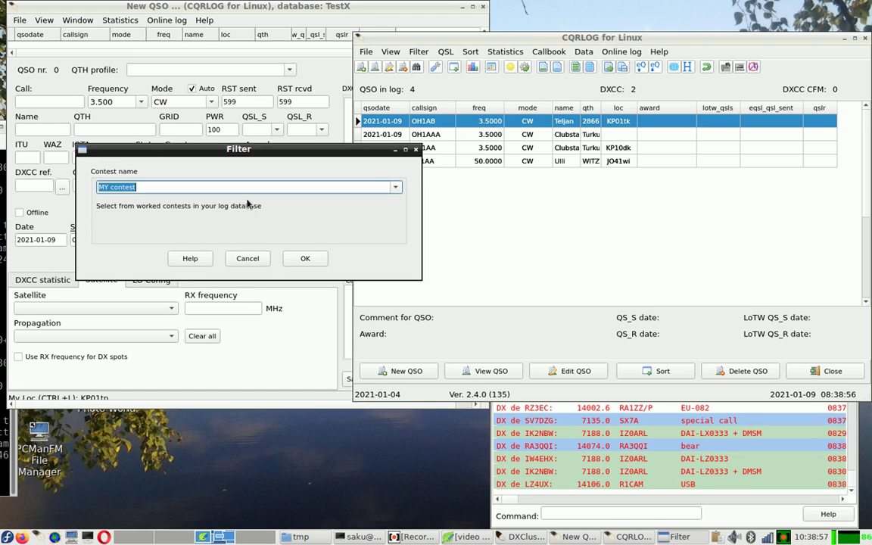
click(302, 257)
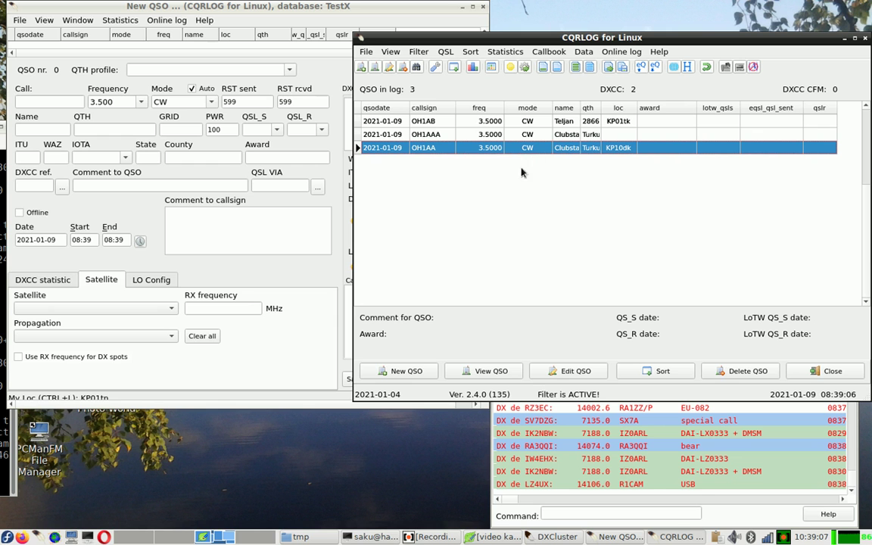
Start a Cabrillo export of the filtered QSOs to /tmp/test.cbr, taking the contest name from the active filter.
click(364, 52)
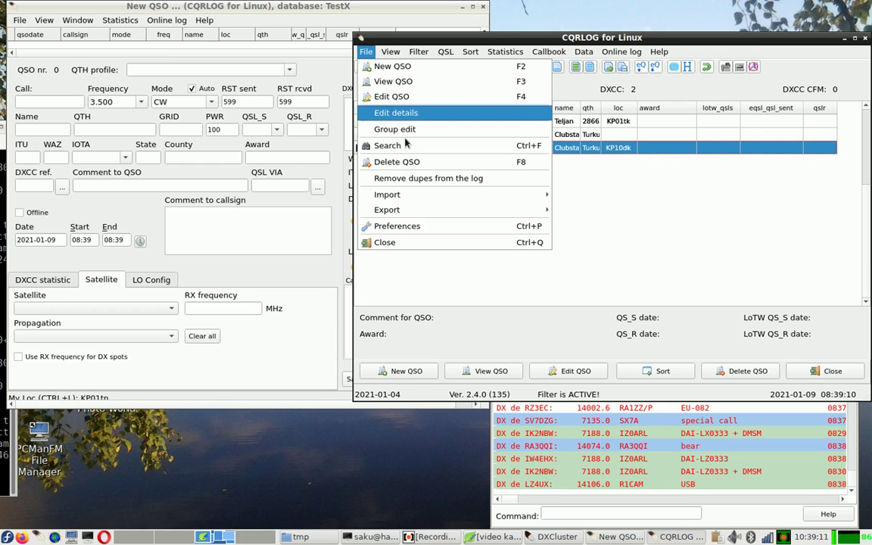
mouse_move(405, 209)
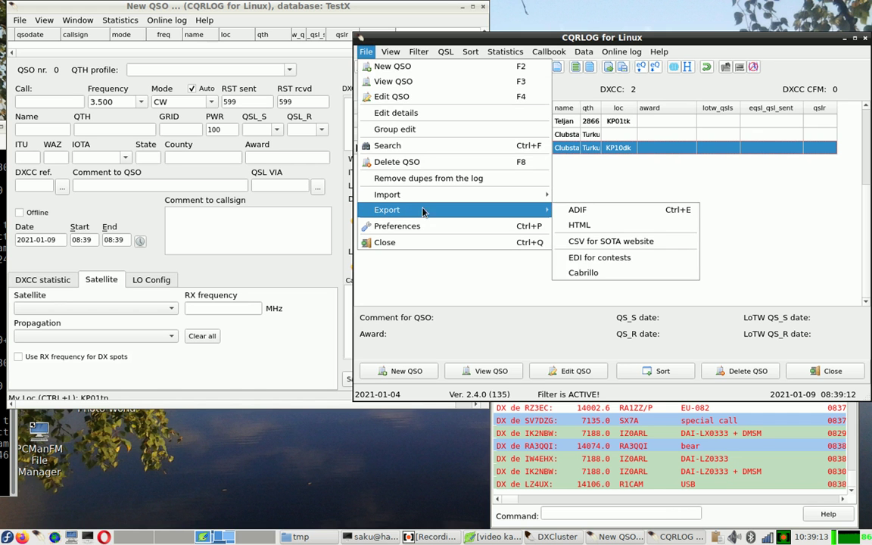
click(602, 273)
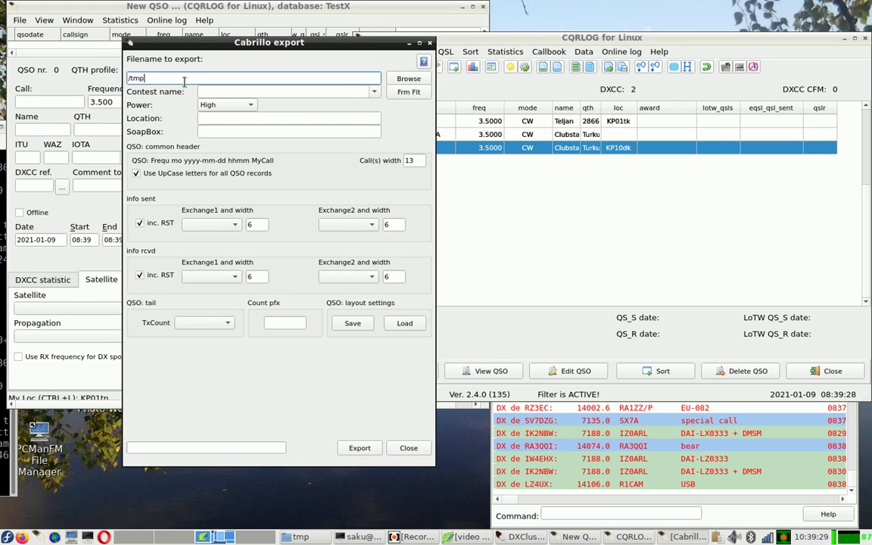
text(test.cbr)
click(408, 94)
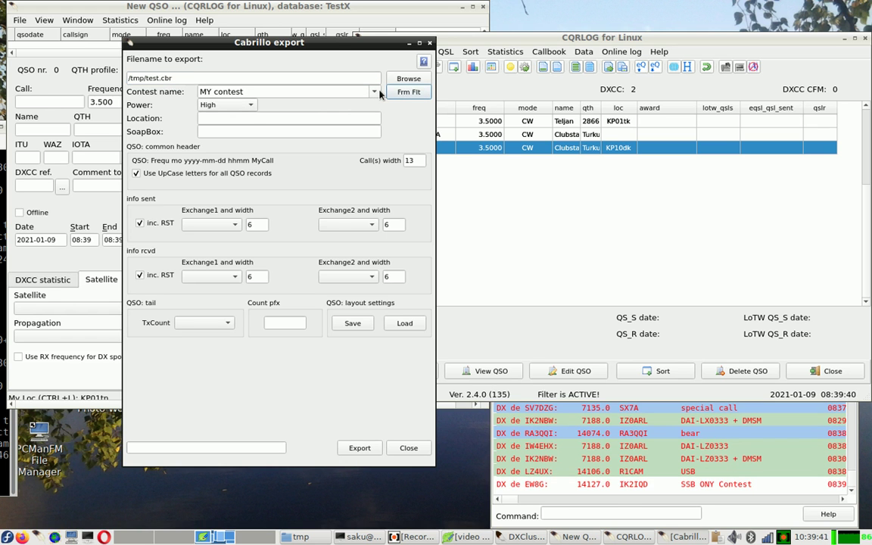
click(379, 91)
click(379, 90)
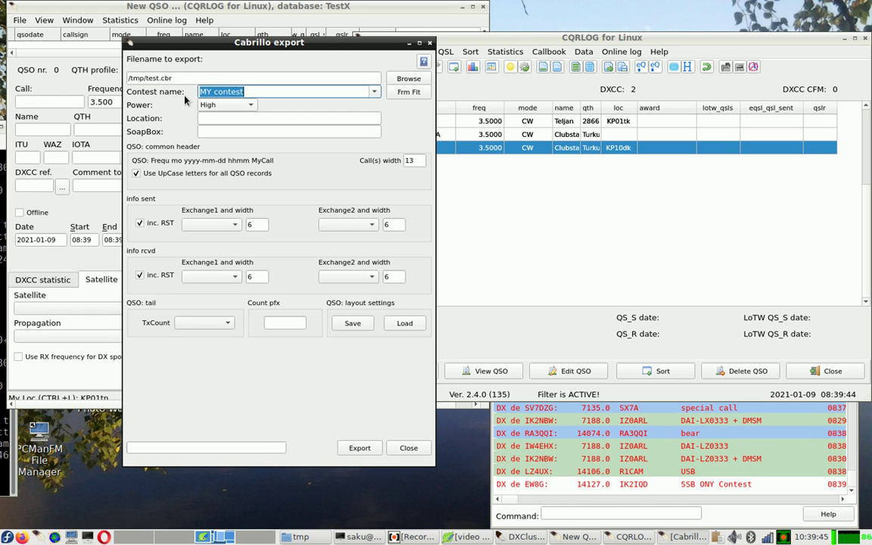
Set the Cabrillo export's power to Low, leaving the Location and SoapBox fields empty.
click(224, 105)
click(213, 114)
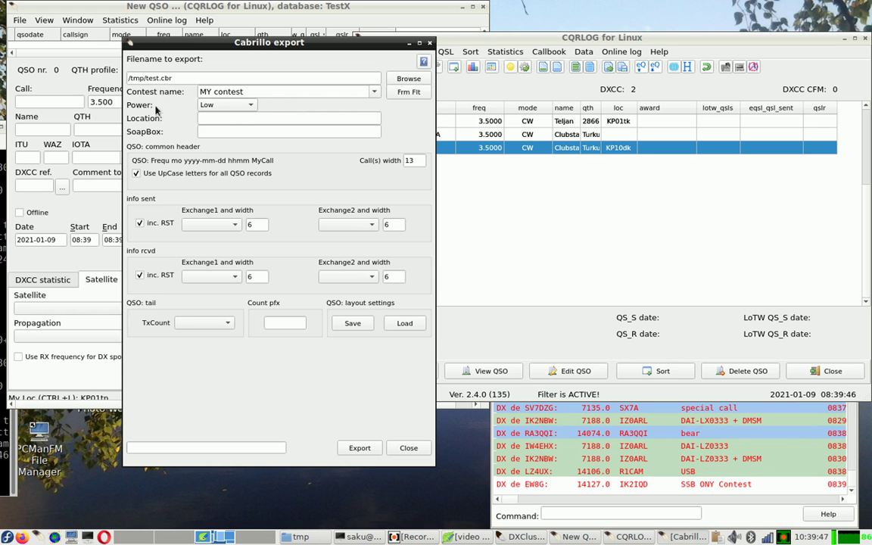
click(225, 118)
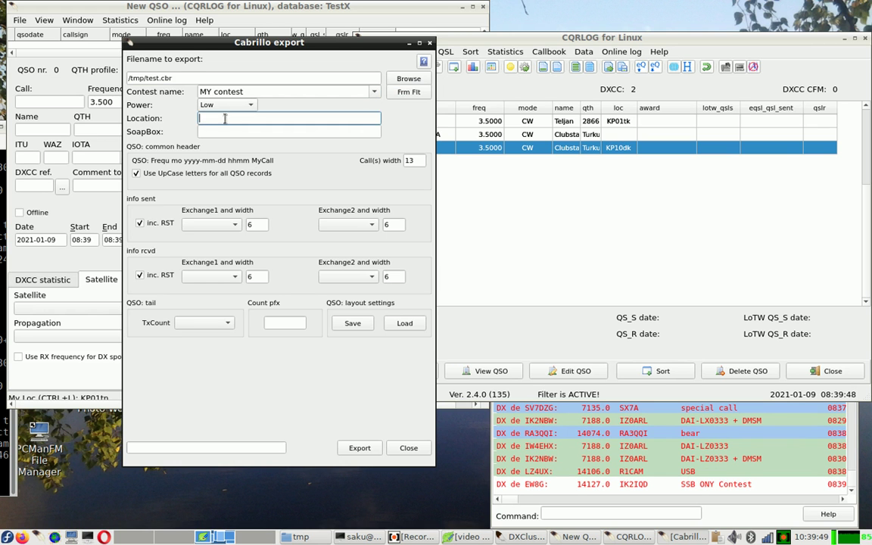
click(199, 131)
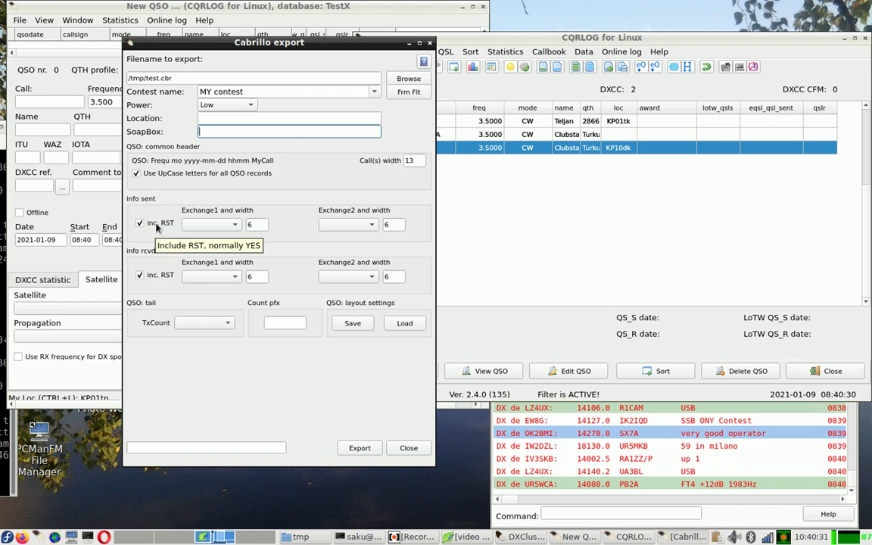
Set the sent info's Exchange1 to stx, try stx_string as Exchange2, and set Exchange2 back to blank.
click(235, 225)
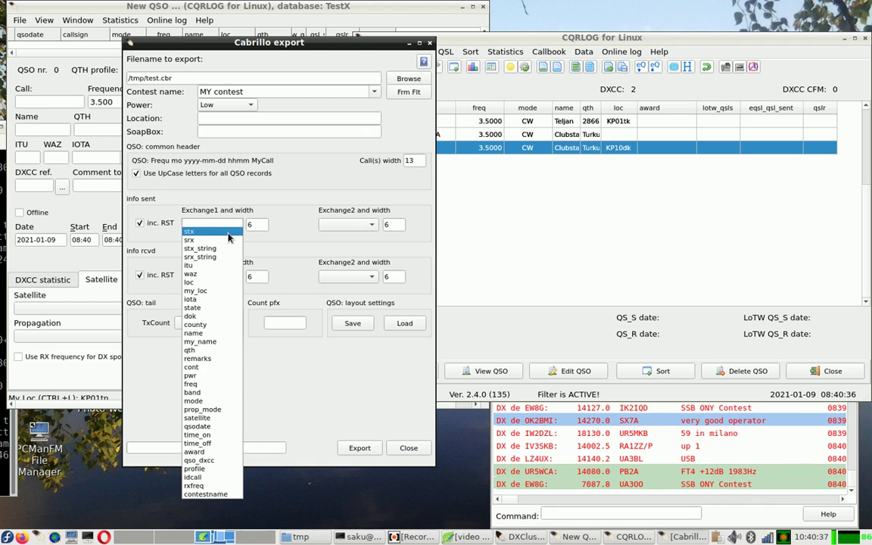
click(228, 232)
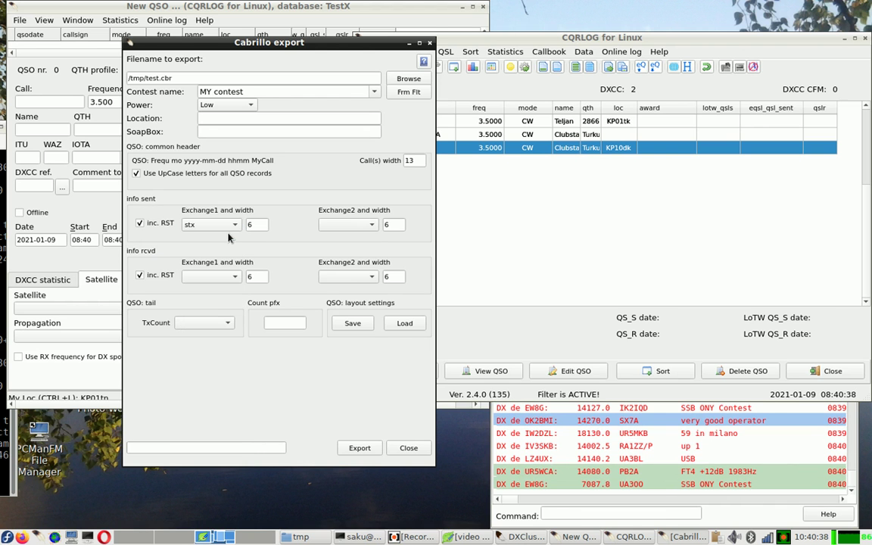
click(370, 225)
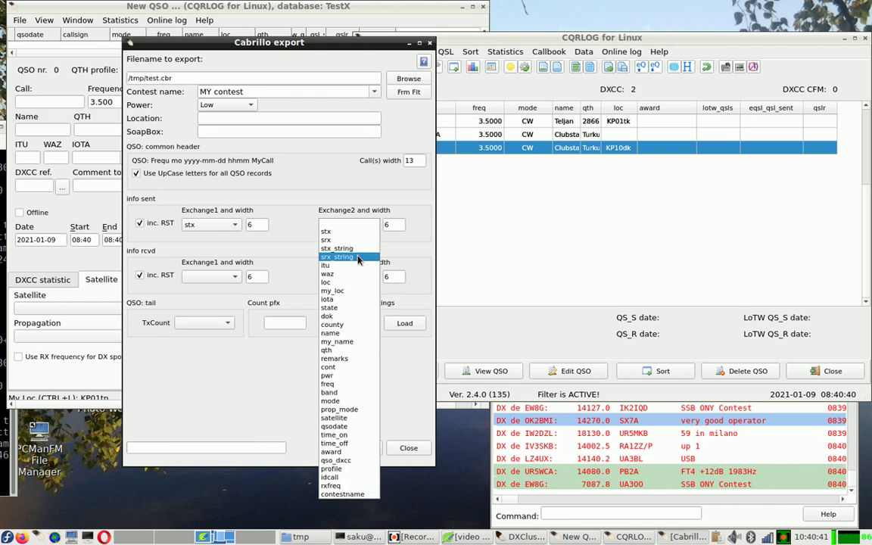
click(333, 249)
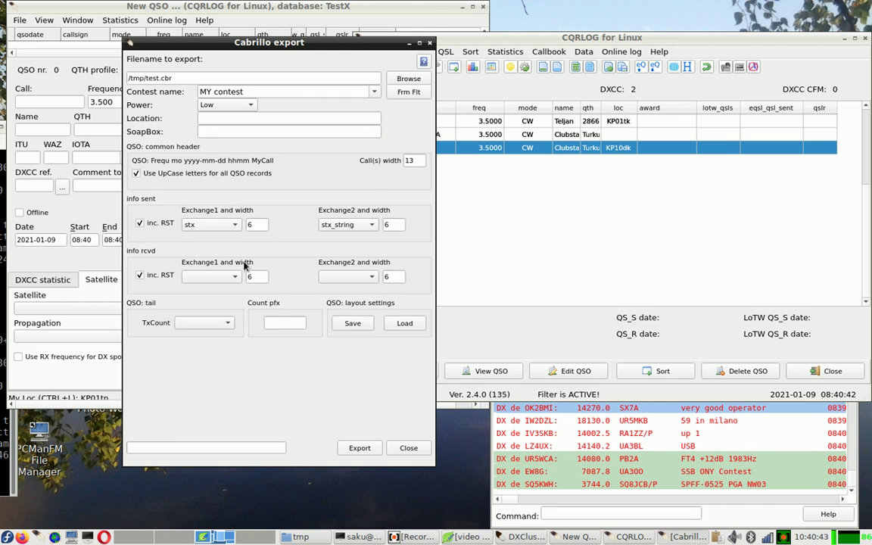
click(337, 224)
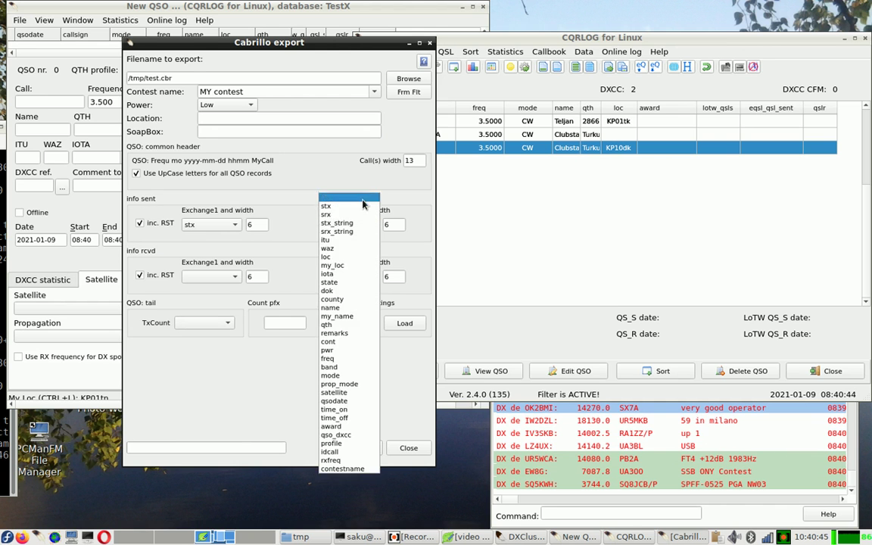
click(363, 204)
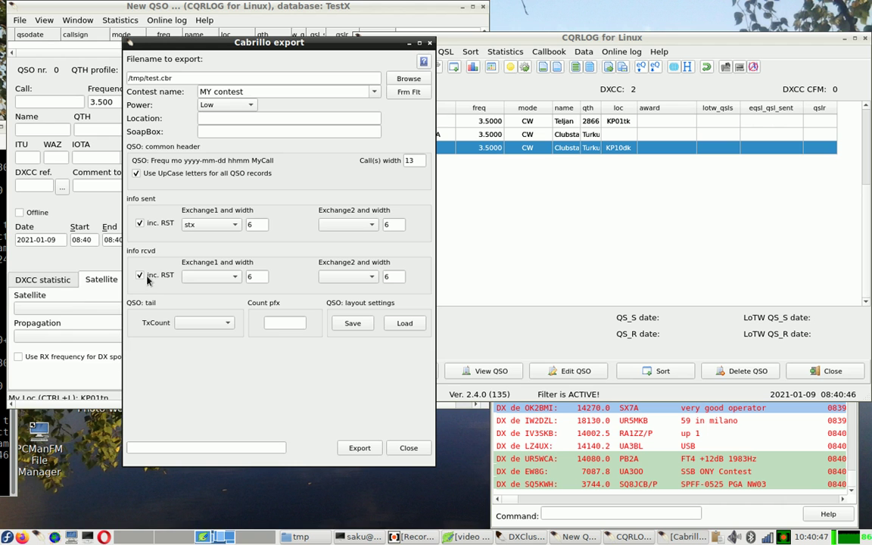
Set the received info's Exchange1 to srx, try srx_string as Exchange2, and set Exchange2 back to blank.
click(227, 277)
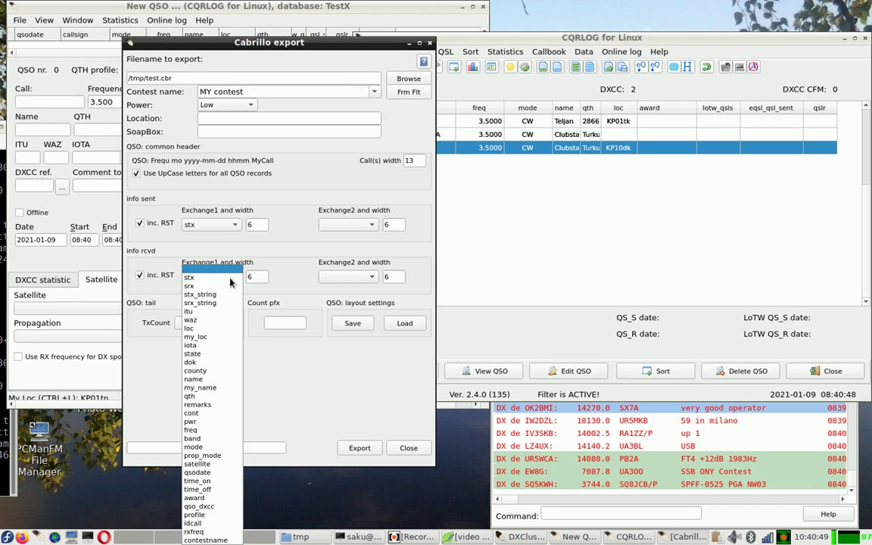
click(218, 286)
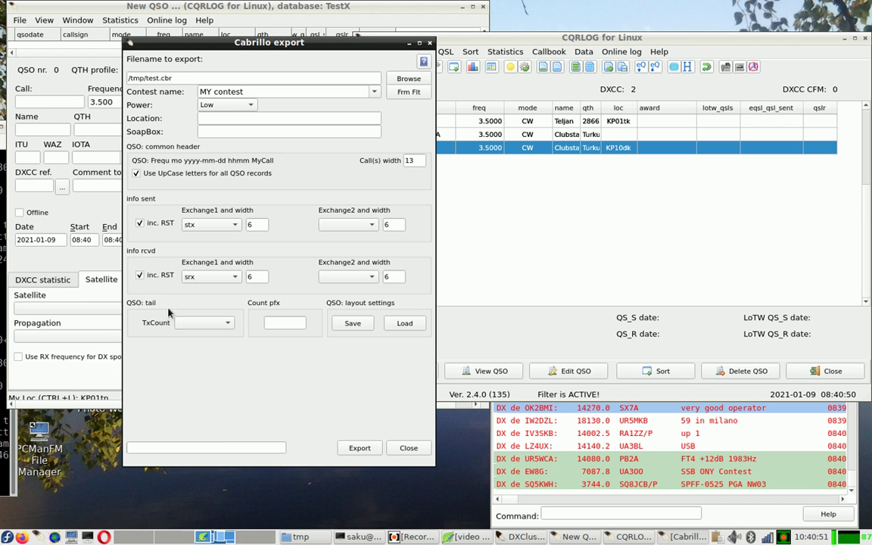
click(350, 276)
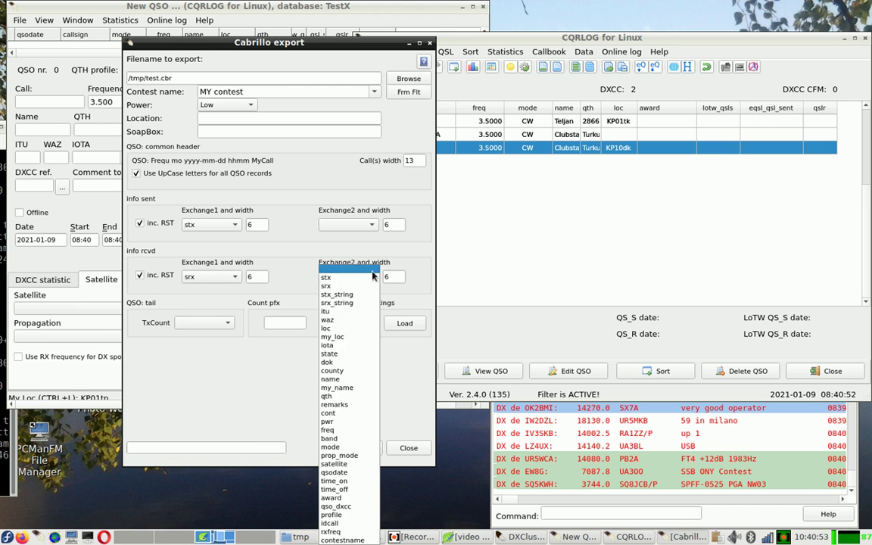
click(344, 303)
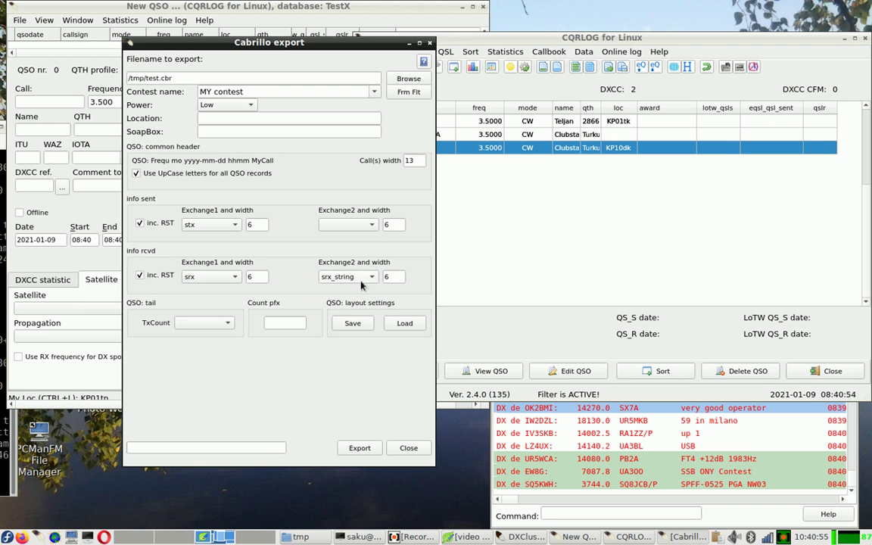
click(361, 281)
click(371, 245)
Check the TxCount choices, leave TxCount blank, and set the count prefix to OH.
click(227, 326)
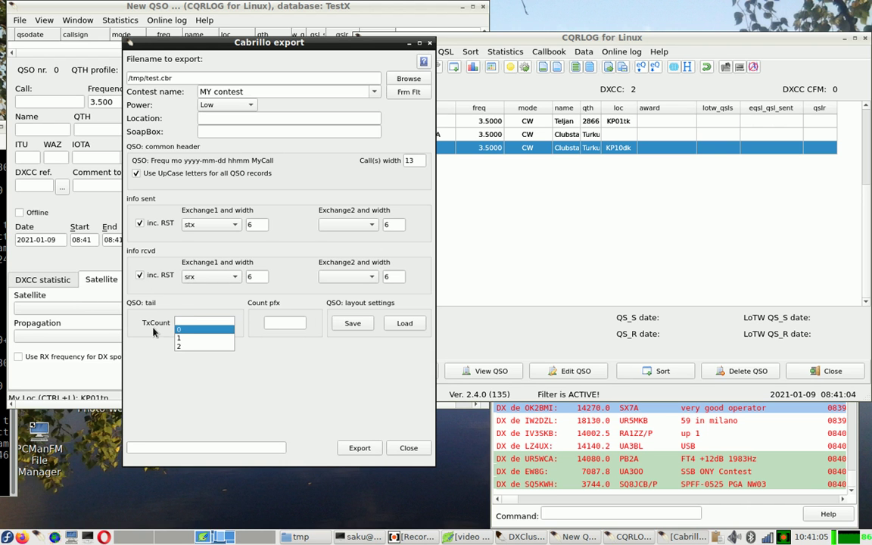
click(200, 323)
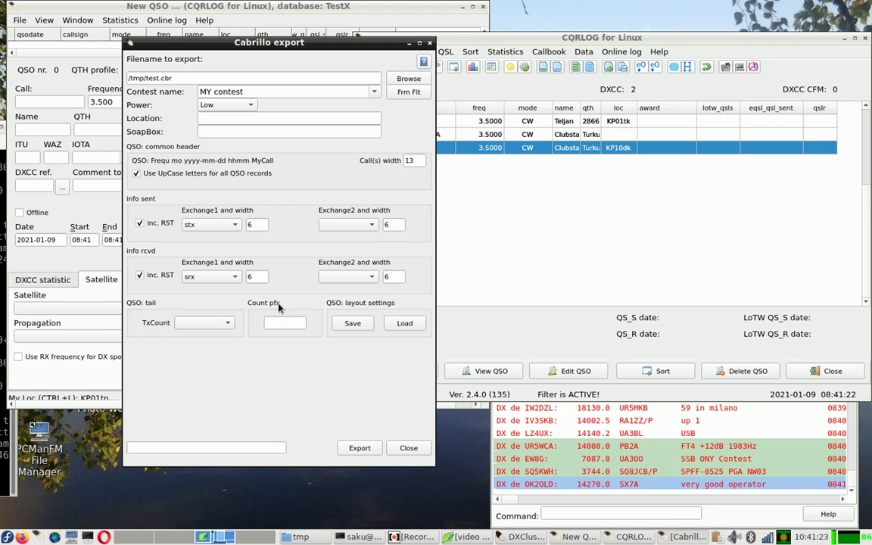
click(284, 324)
Try to export the Cabrillo file, dismiss the error, and close the Cabrillo export window.
click(360, 450)
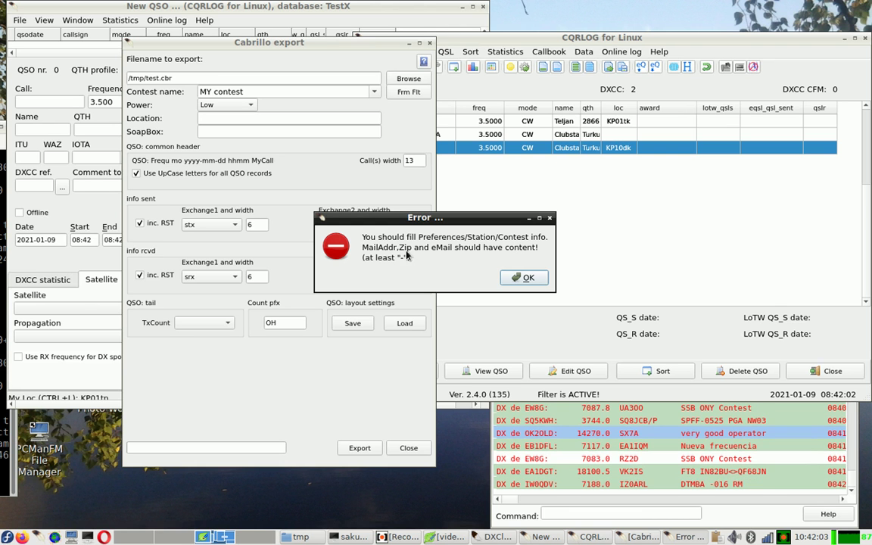
click(524, 277)
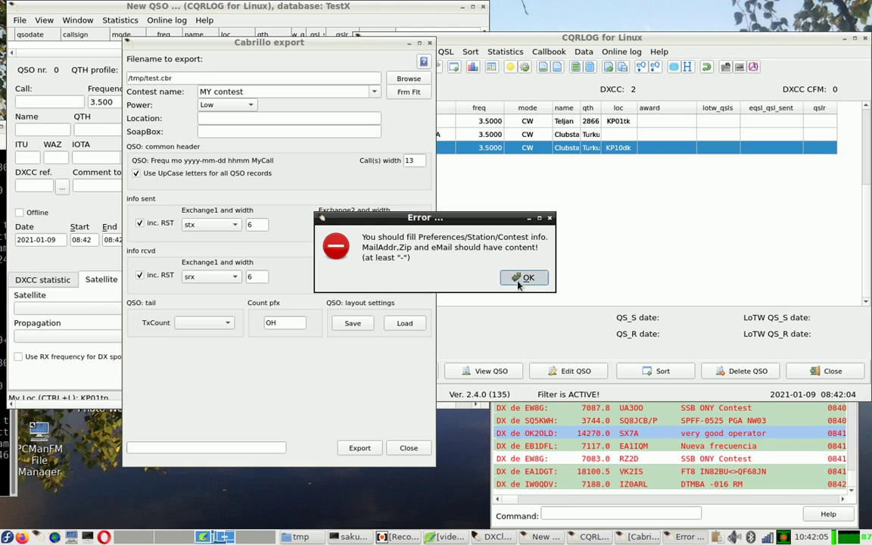
click(20, 22)
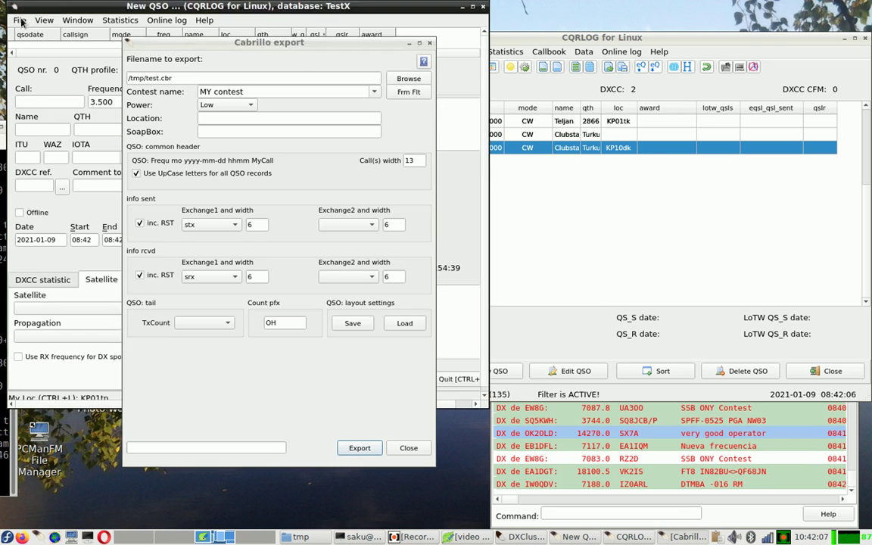
click(415, 447)
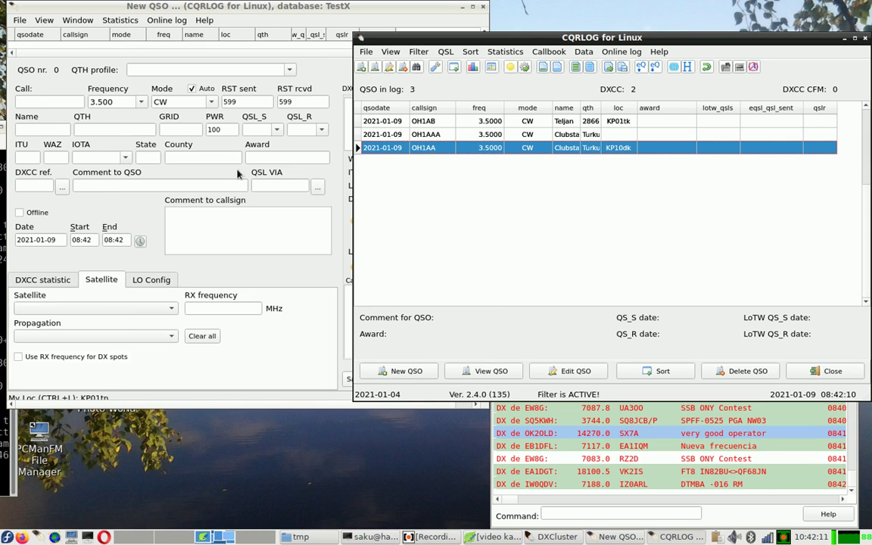